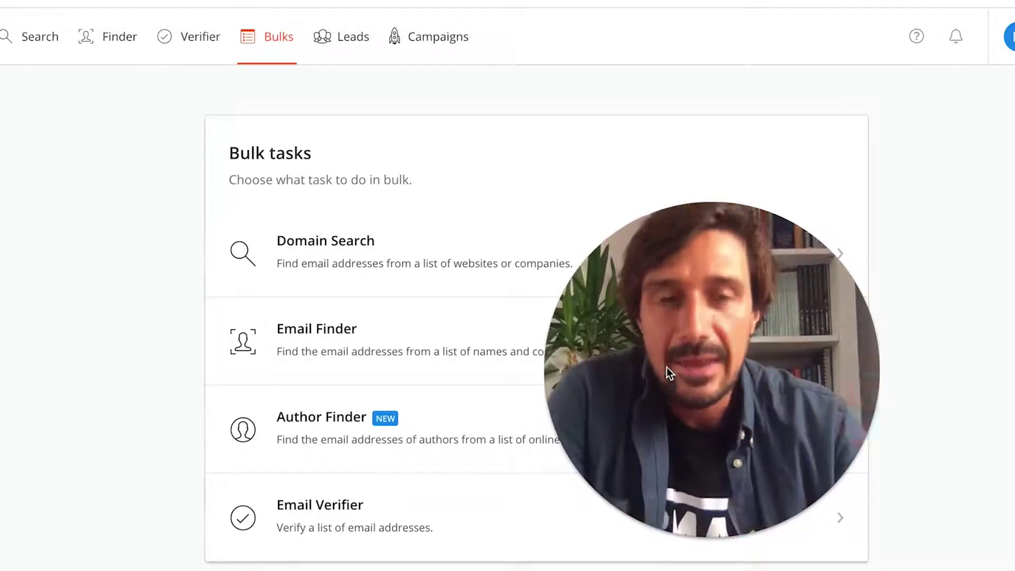
{"action": "left_click_drag", "start_coordinate": [667, 367], "coordinate": [939, 379]}
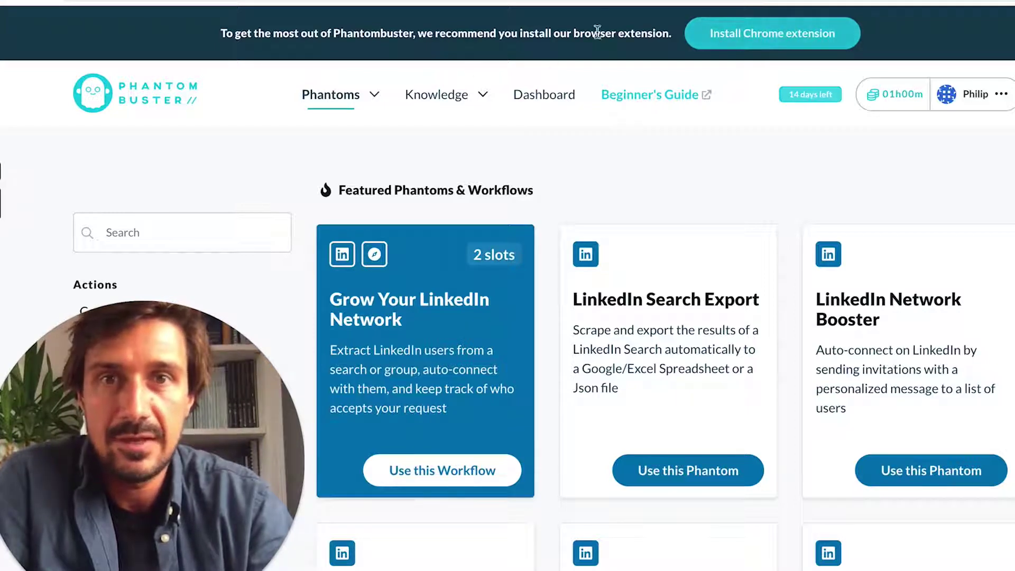
Install the Phantombuster browser extension from the Chrome Web Store.
{"action": "left_click", "coordinate": [749, 36]}
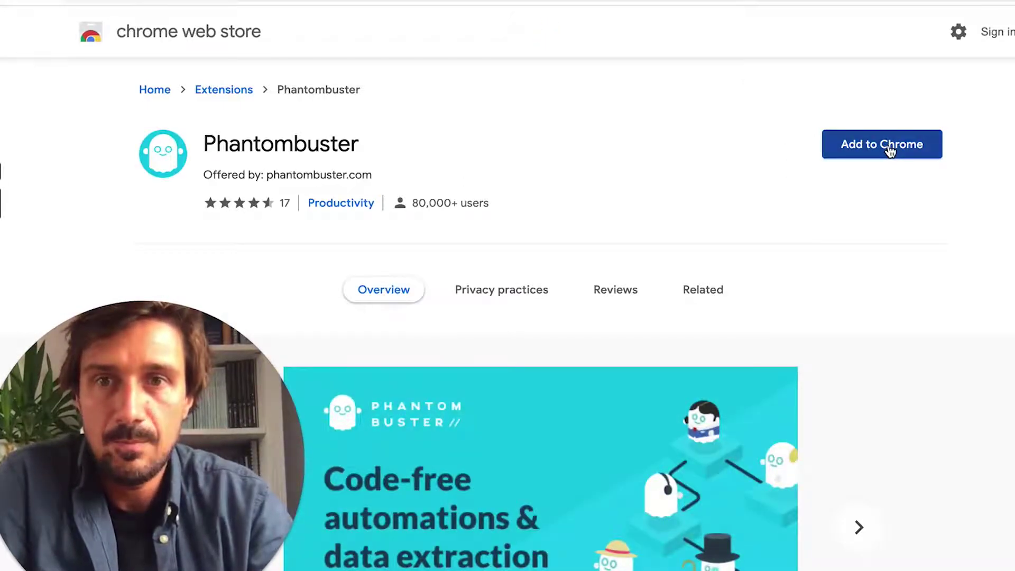
{"action": "left_click", "coordinate": [890, 150]}
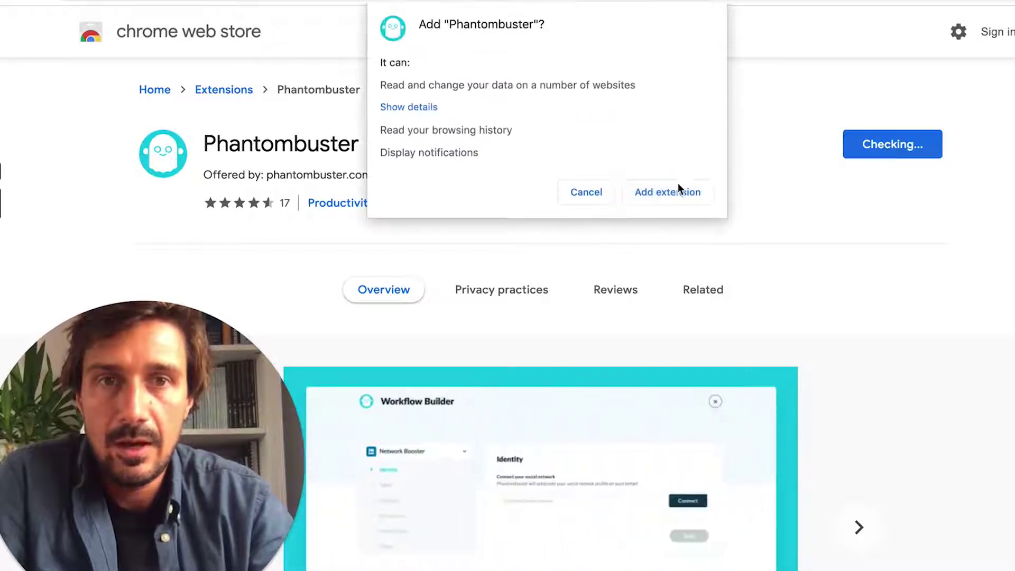
{"action": "left_click", "coordinate": [676, 196]}
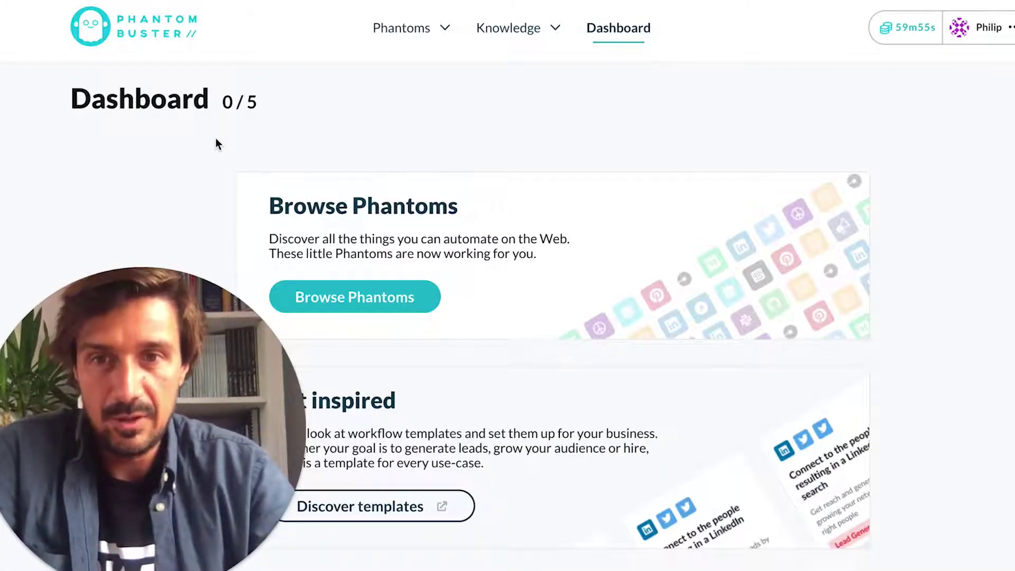
Browse all Phantom categories, filter them to Facebook, and start using the Facebook Group Extractor.
{"action": "mouse_move", "coordinate": [446, 47]}
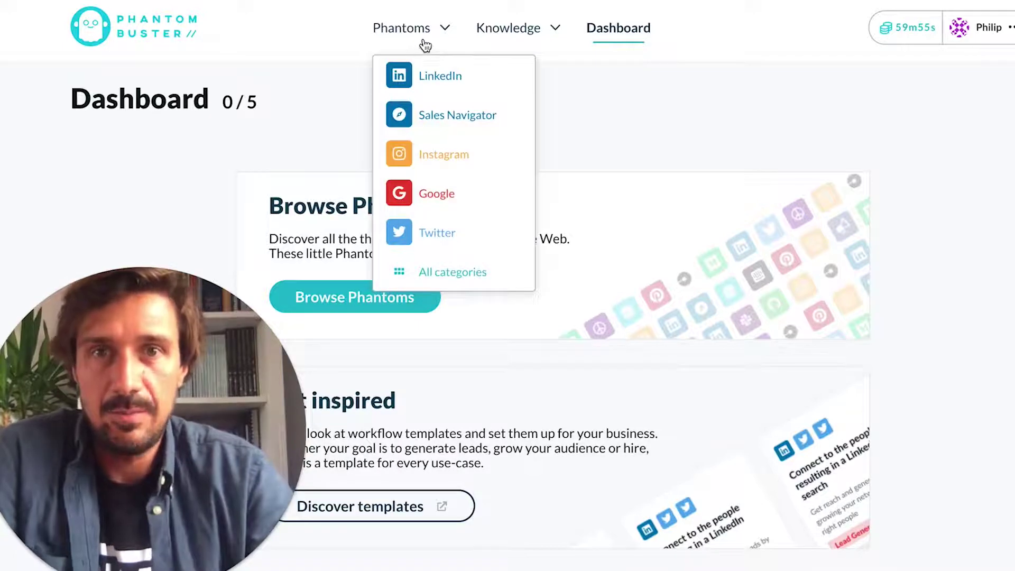
{"action": "left_click", "coordinate": [436, 273]}
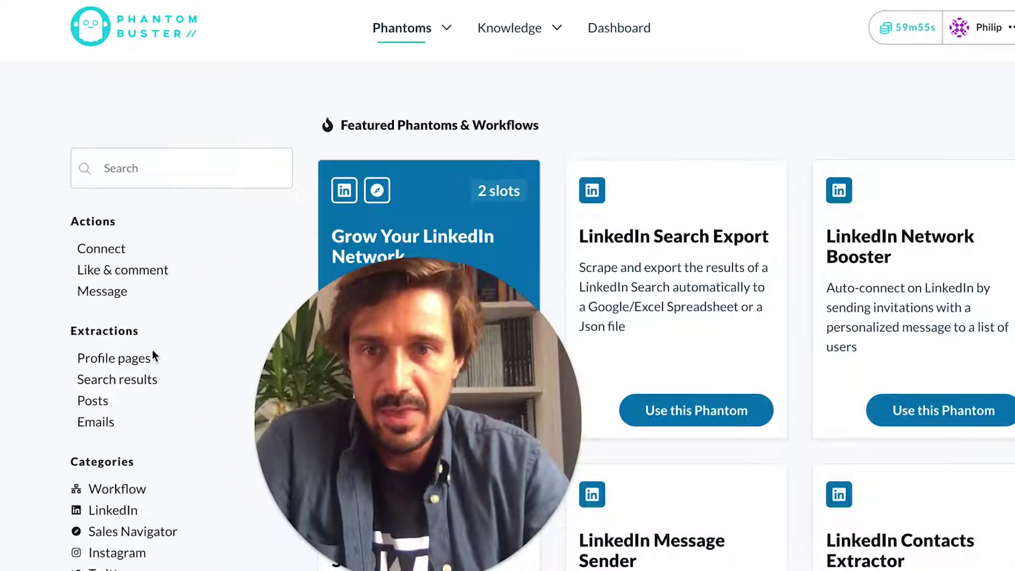
{"action": "scroll", "coordinate": [153, 349], "scroll_direction": "down", "scroll_amount": 3}
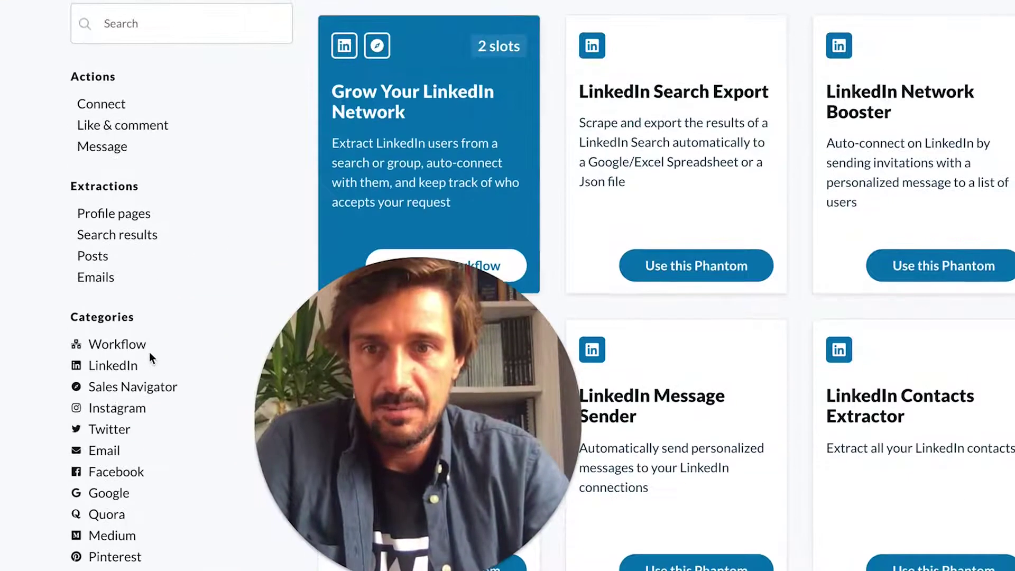
{"action": "left_click", "coordinate": [111, 472]}
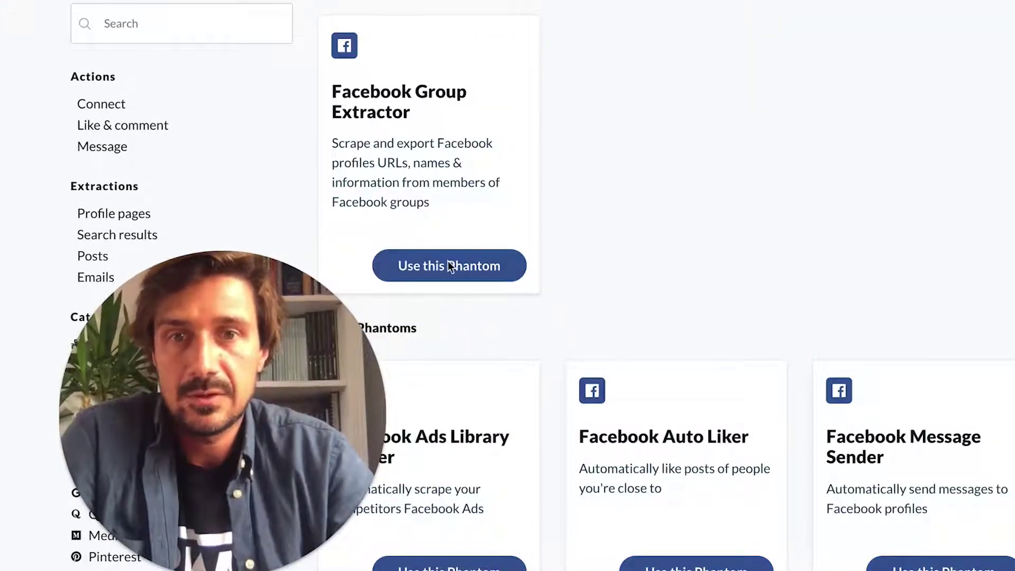
{"action": "left_click", "coordinate": [480, 265]}
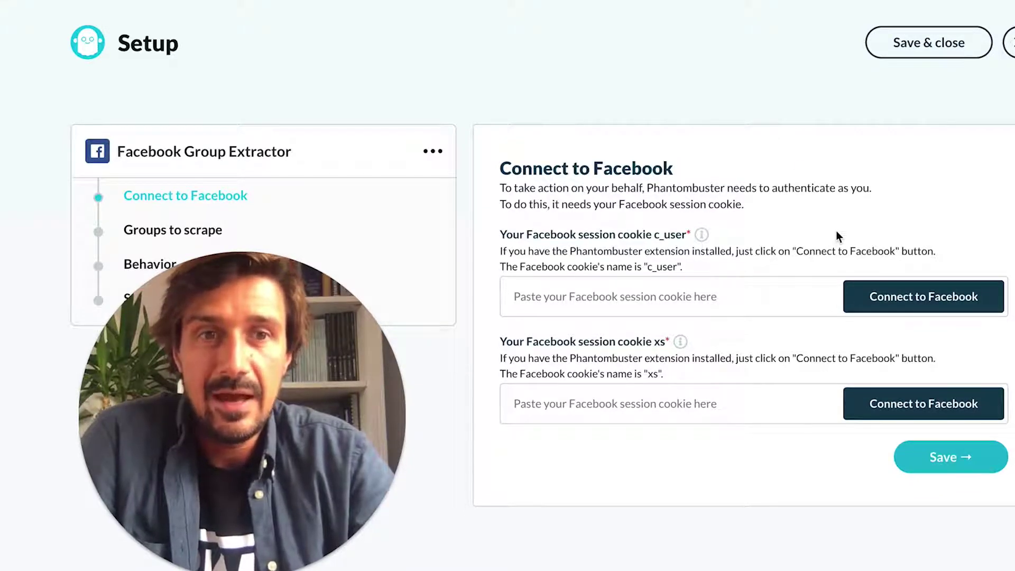
{"action": "left_click", "coordinate": [926, 298]}
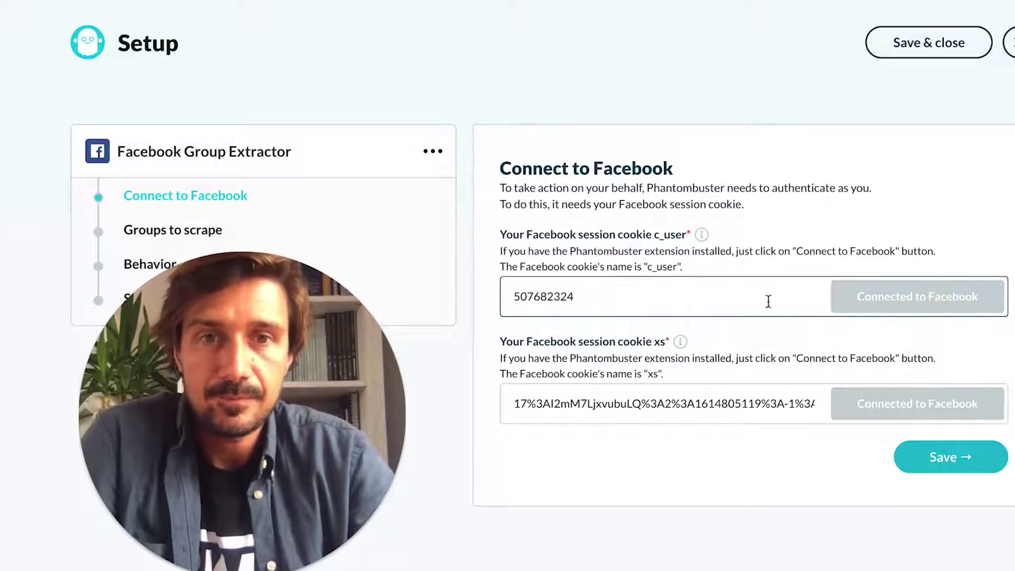
{"action": "left_click", "coordinate": [961, 457]}
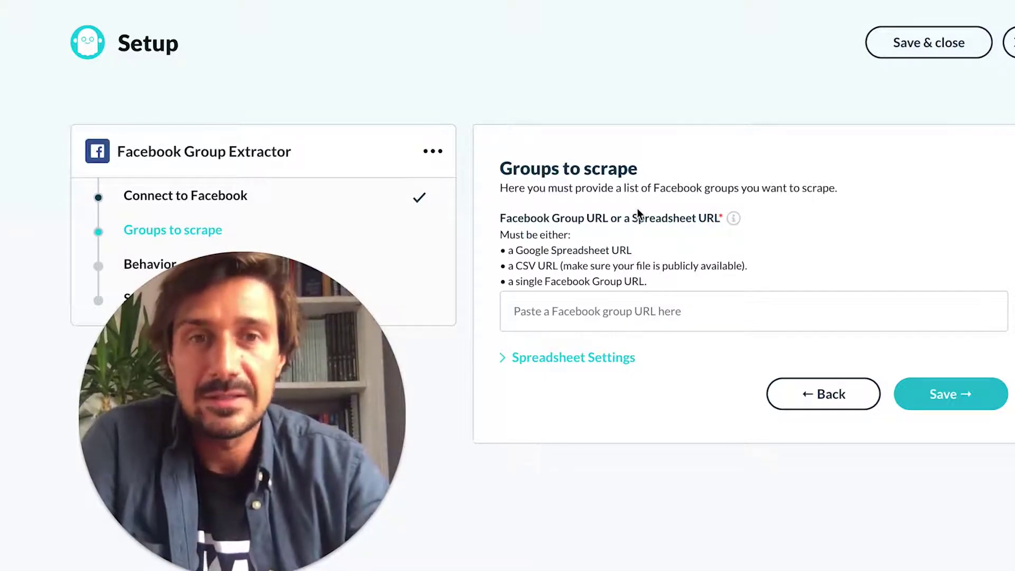
{"action": "left_click", "coordinate": [617, 306]}
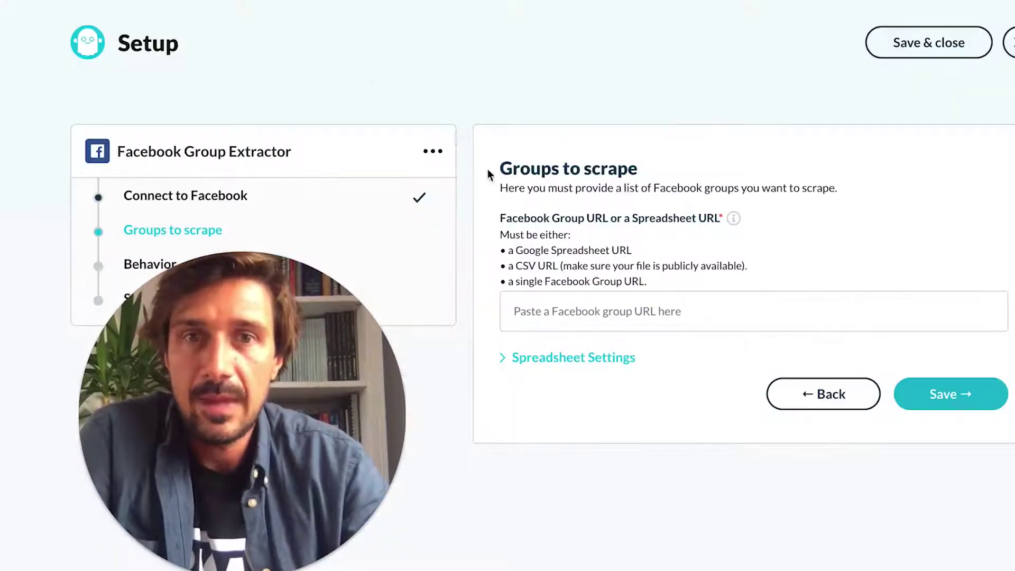
{"action": "left_click", "coordinate": [562, 312]}
{"action": "type", "text": "https://www.facebook.com/groups/linkedin.advertising"}
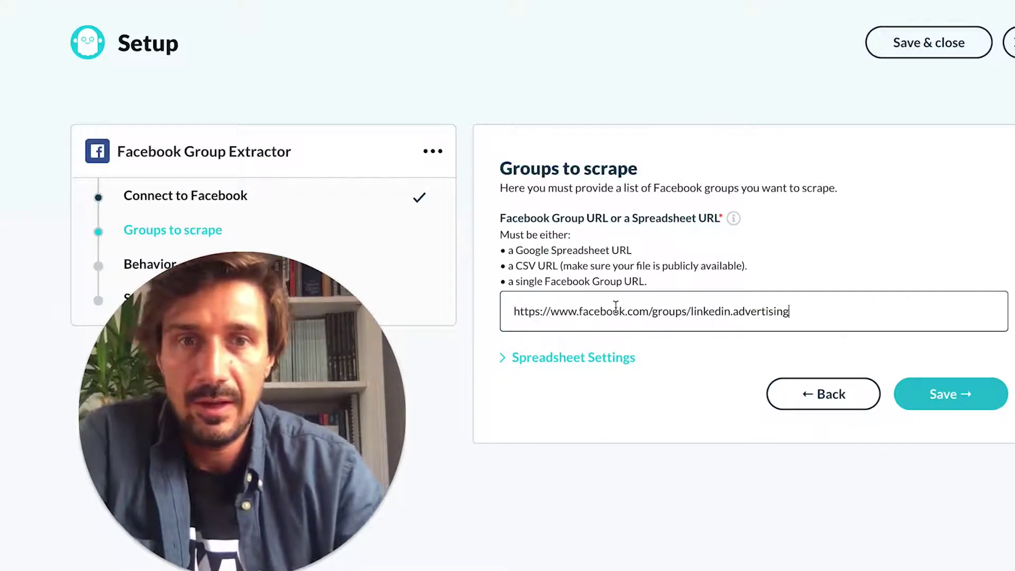
{"action": "left_click", "coordinate": [967, 401]}
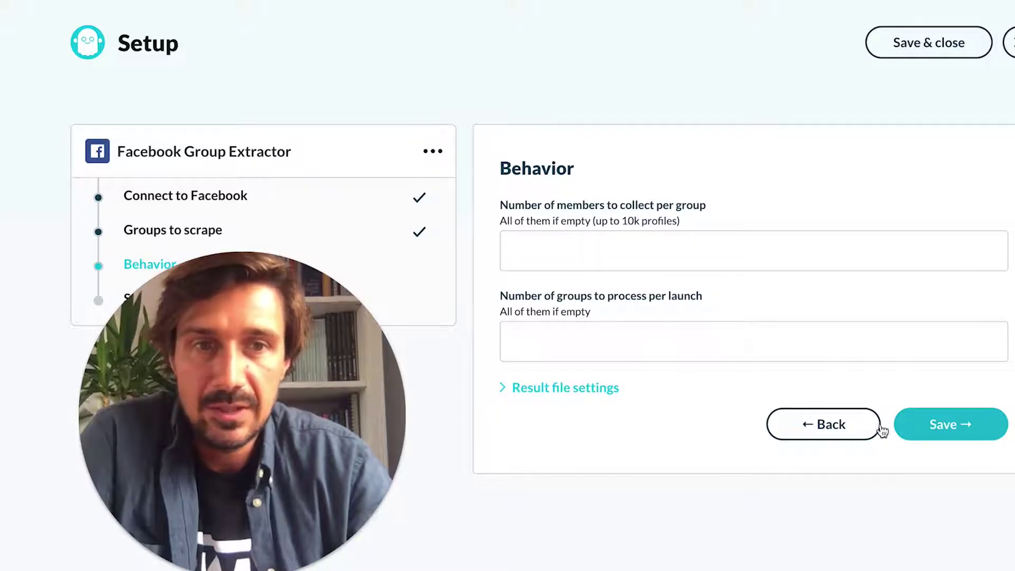
Enable removing duplicate profiles between groups in the result file settings and save the behavior settings.
{"action": "left_click", "coordinate": [569, 388]}
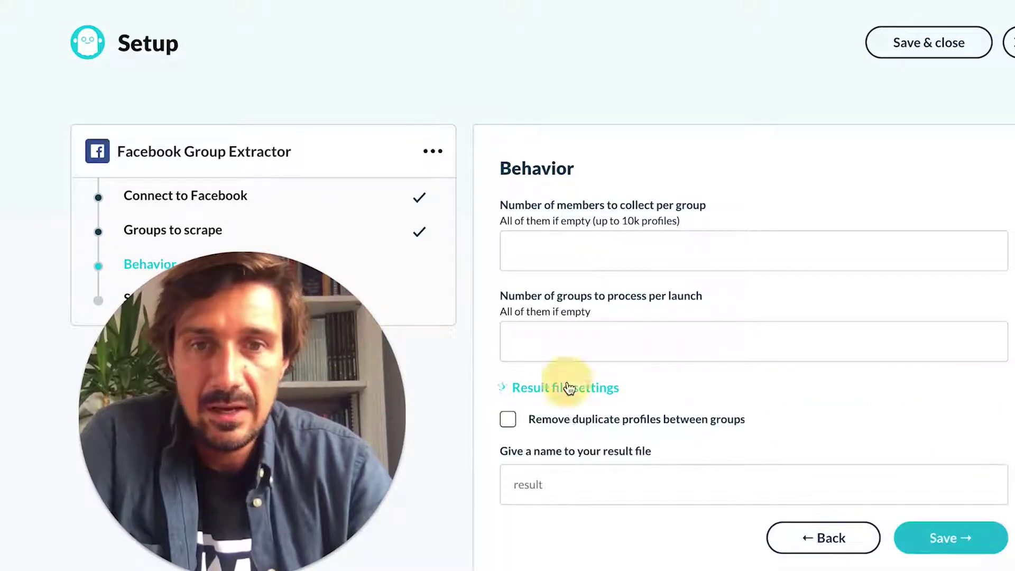
{"action": "left_click", "coordinate": [508, 420]}
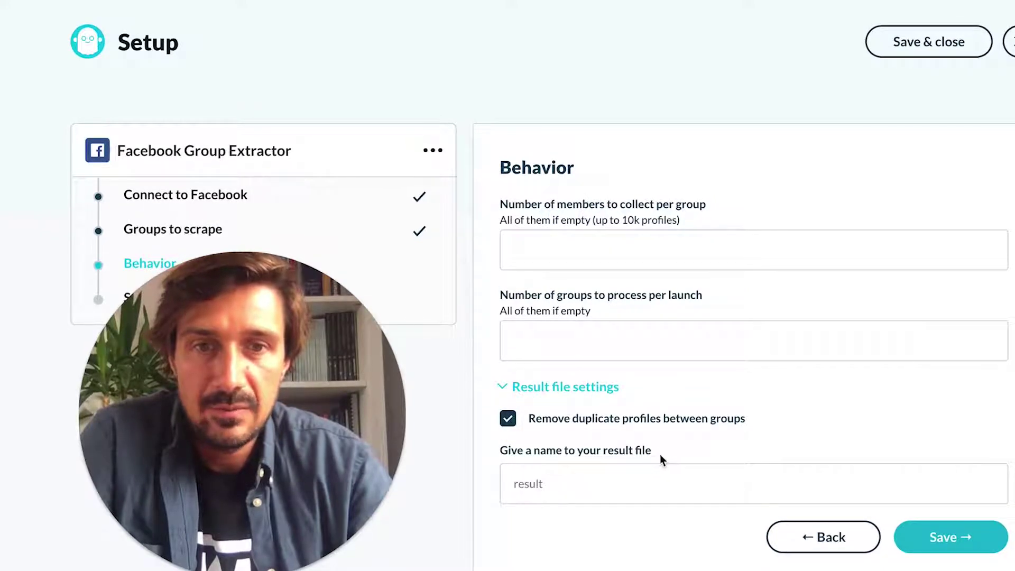
{"action": "left_click", "coordinate": [922, 535]}
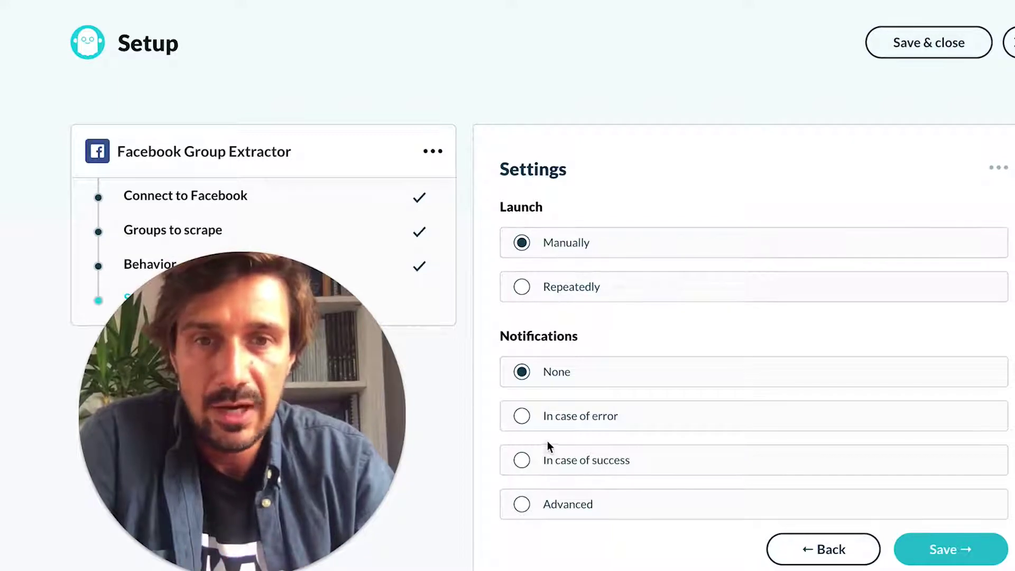
Set notifications to "In case of error", save the setup, and launch the Facebook Group Extractor.
{"action": "left_click", "coordinate": [569, 419]}
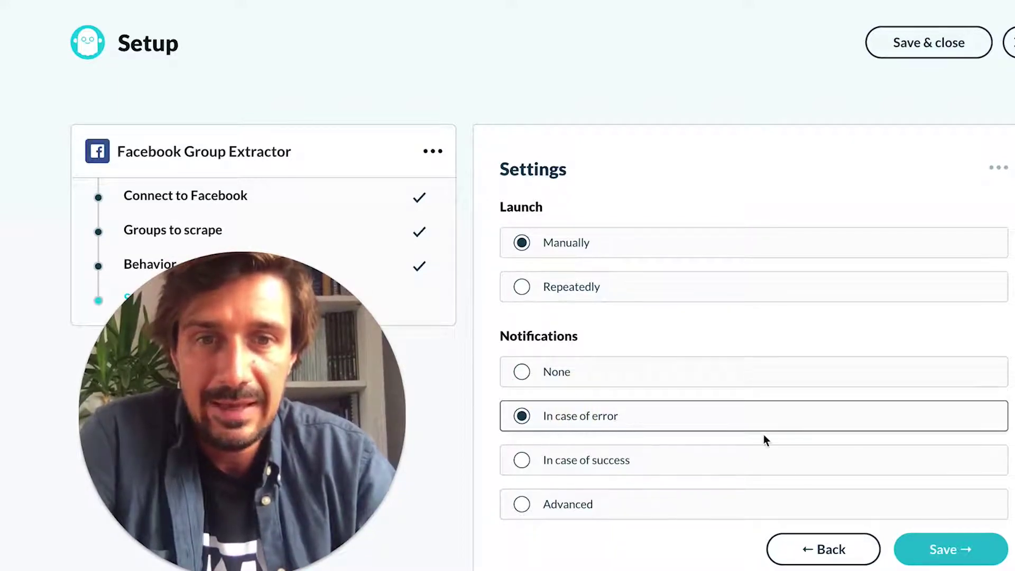
{"action": "left_click", "coordinate": [973, 549]}
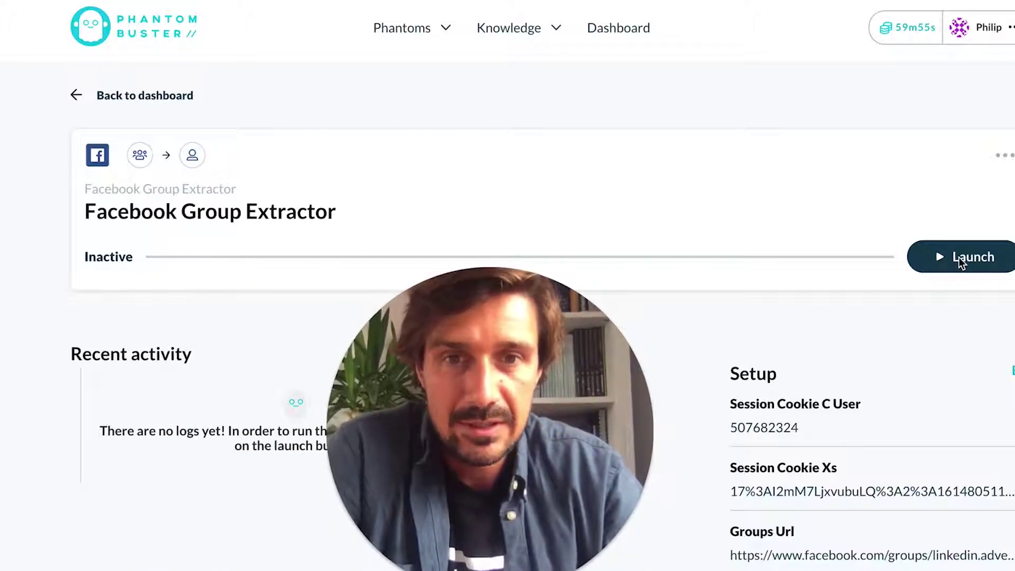
{"action": "left_click", "coordinate": [978, 261]}
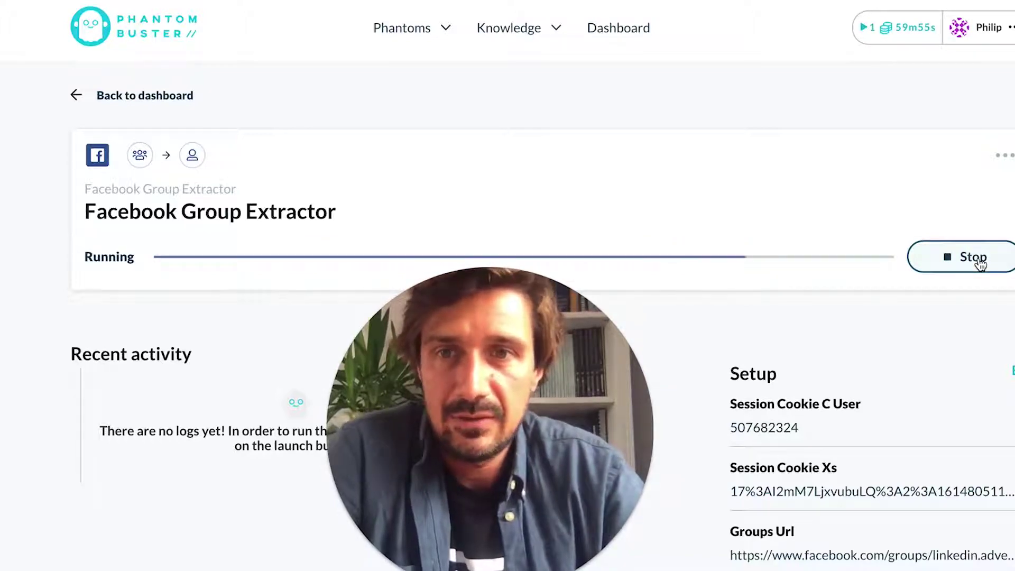
{"action": "left_click", "coordinate": [980, 262]}
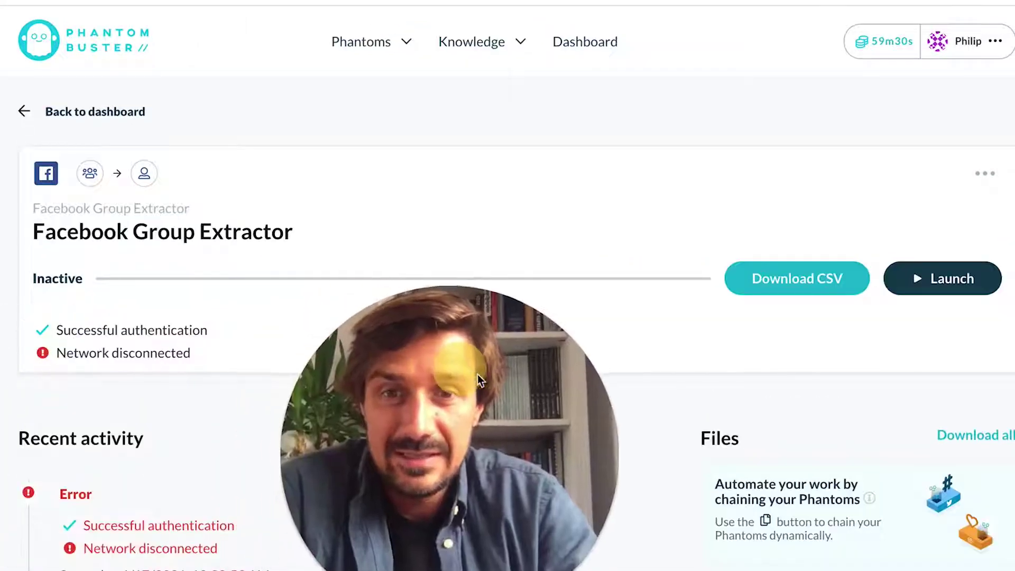
Examine the output log of the extractor's latest run and return to the Phantom's page.
{"action": "scroll", "coordinate": [179, 533], "scroll_direction": "down", "scroll_amount": 1}
{"action": "scroll", "coordinate": [187, 535], "scroll_direction": "down", "scroll_amount": 1}
{"action": "mouse_move", "coordinate": [108, 455]}
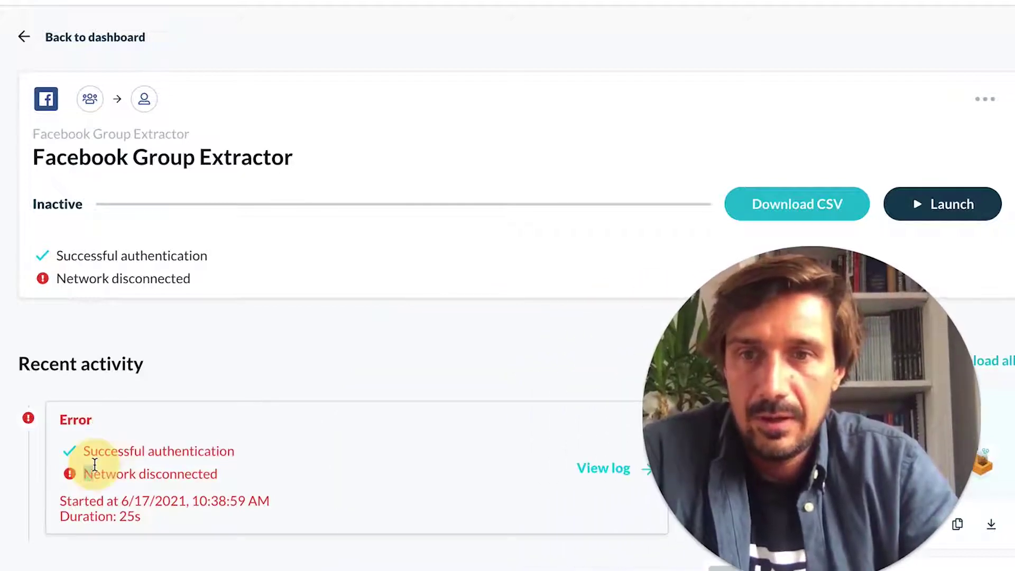
{"action": "left_click", "coordinate": [595, 470]}
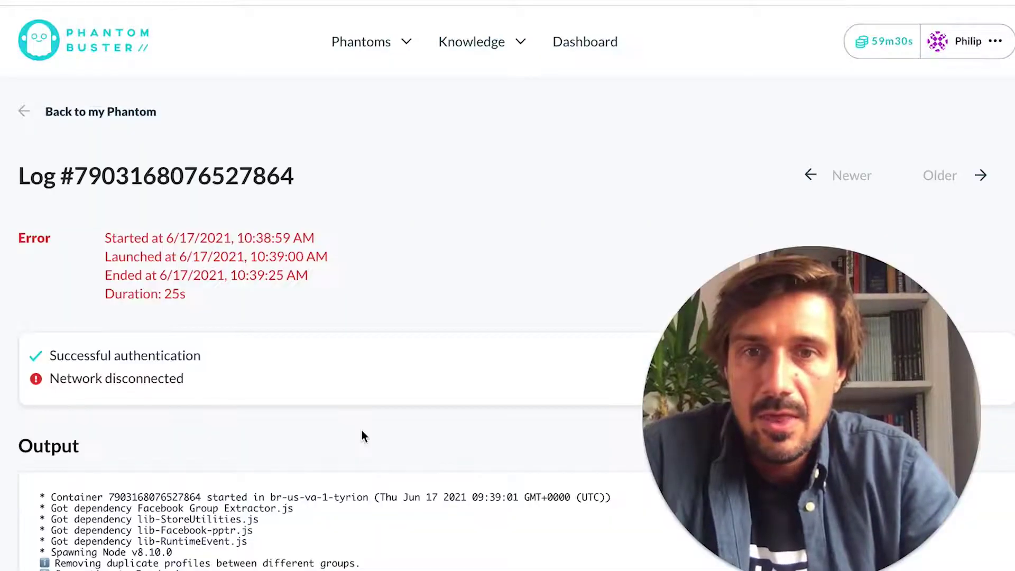
{"action": "scroll", "coordinate": [176, 378], "scroll_direction": "down", "scroll_amount": 4}
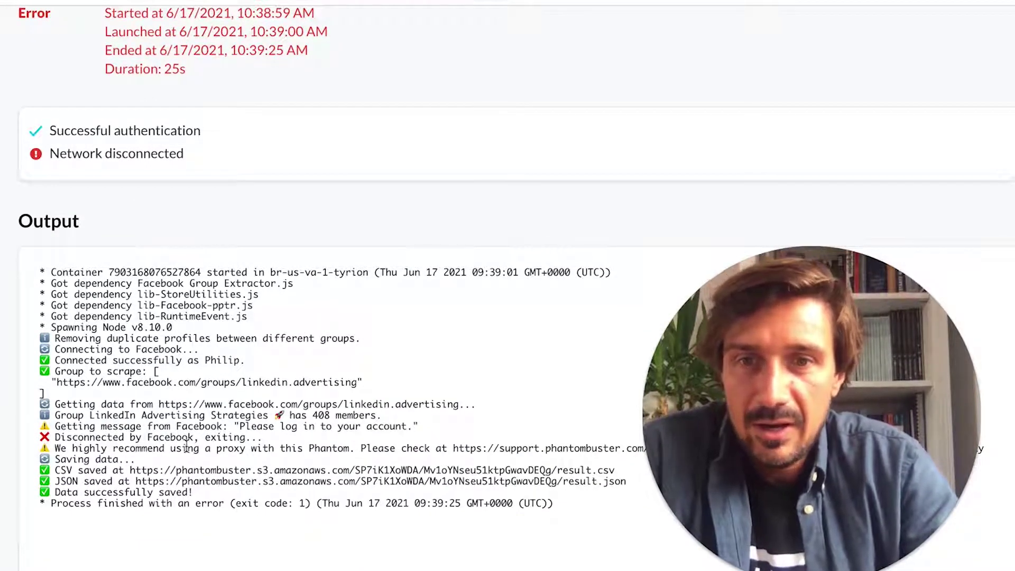
{"action": "left_click_drag", "start_coordinate": [223, 447], "coordinate": [346, 445]}
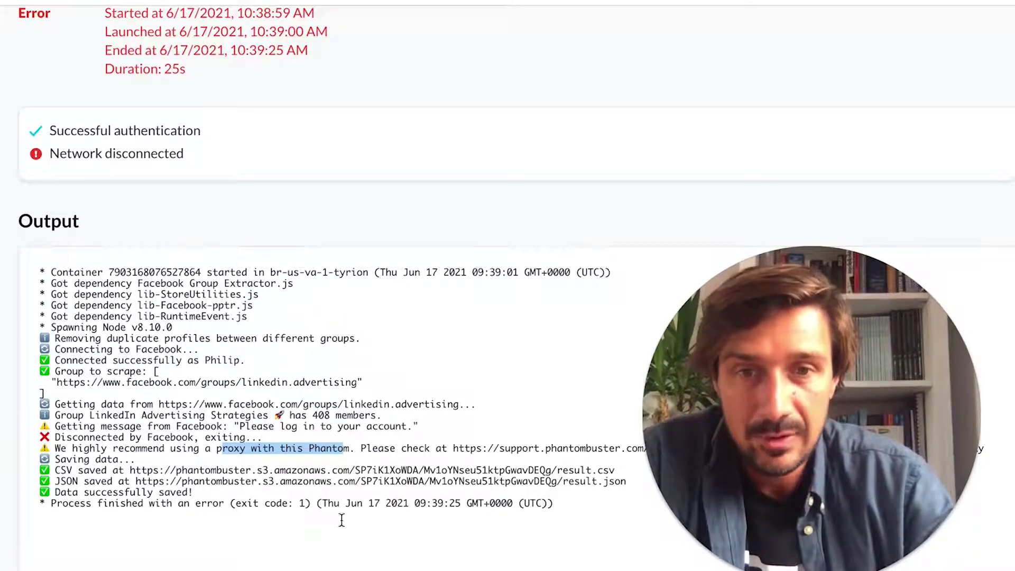
{"action": "scroll", "coordinate": [162, 309], "scroll_direction": "up", "scroll_amount": 4}
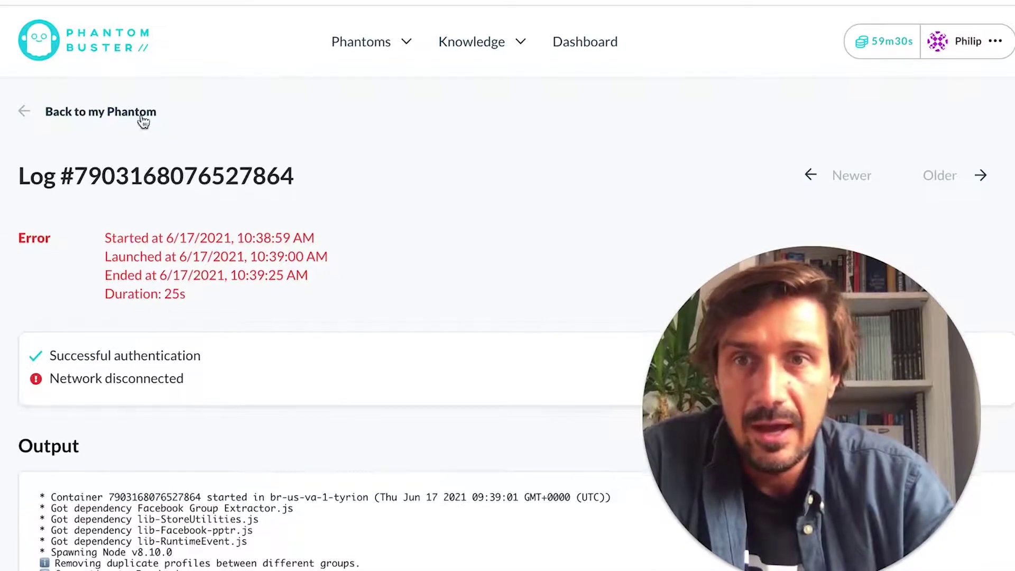
{"action": "left_click", "coordinate": [127, 115]}
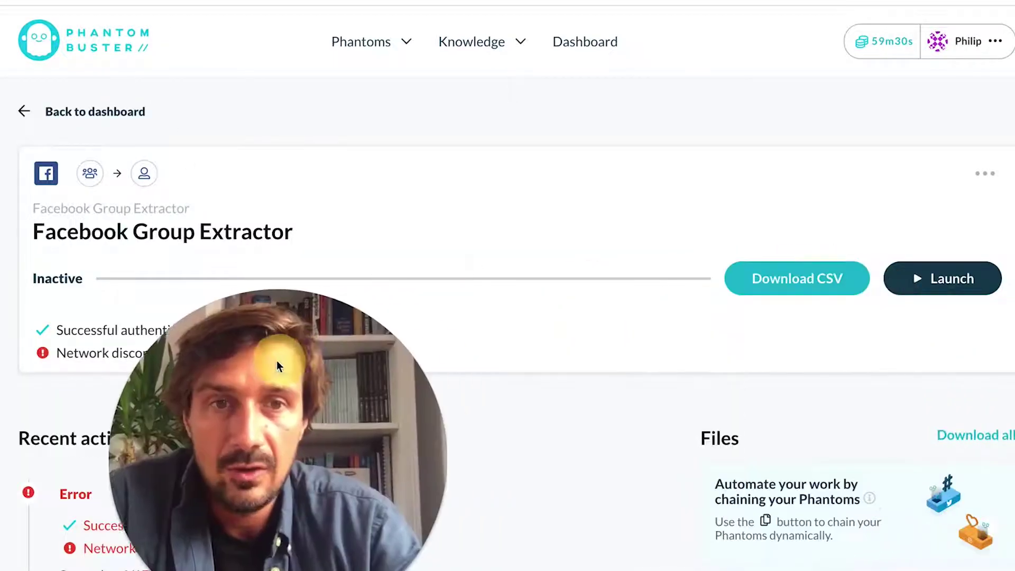
Download the extracted members as a CSV, open it as a spreadsheet, and review its columns from profileUrl through timestamp.
{"action": "left_click", "coordinate": [849, 267]}
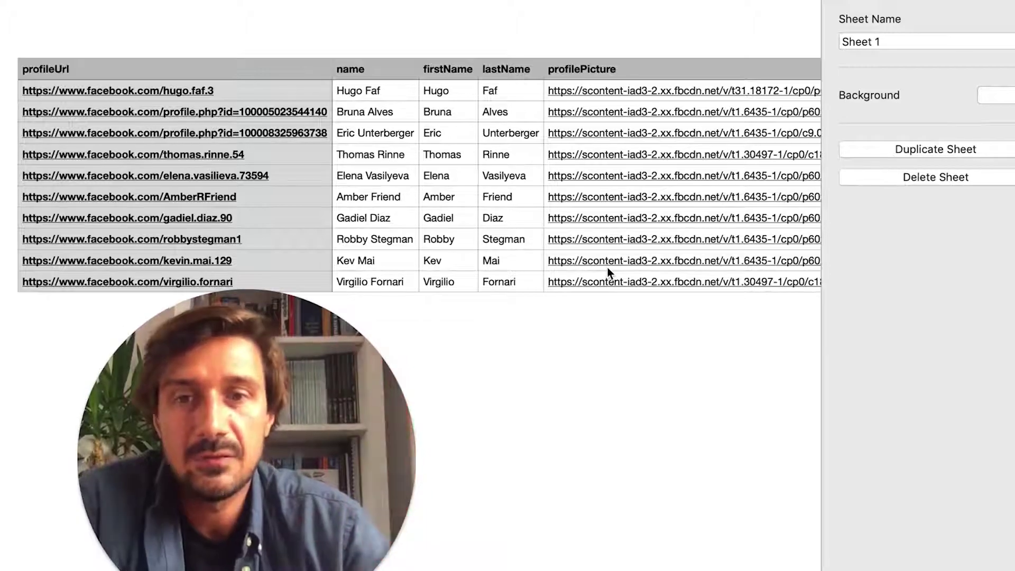
{"action": "scroll", "coordinate": [607, 268], "scroll_direction": "right", "scroll_amount": 20}
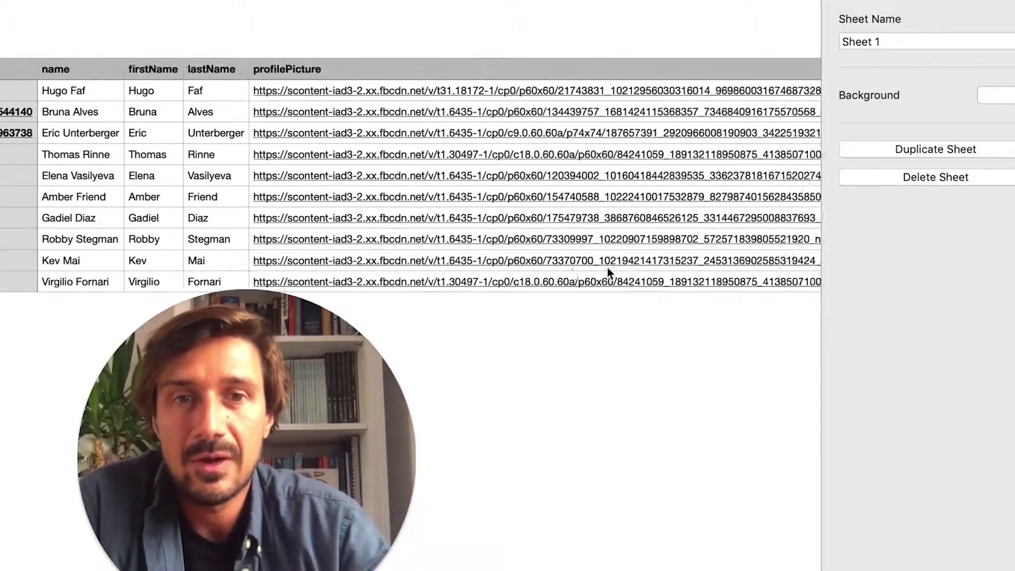
{"action": "scroll", "coordinate": [607, 268], "scroll_direction": "left", "scroll_amount": 20}
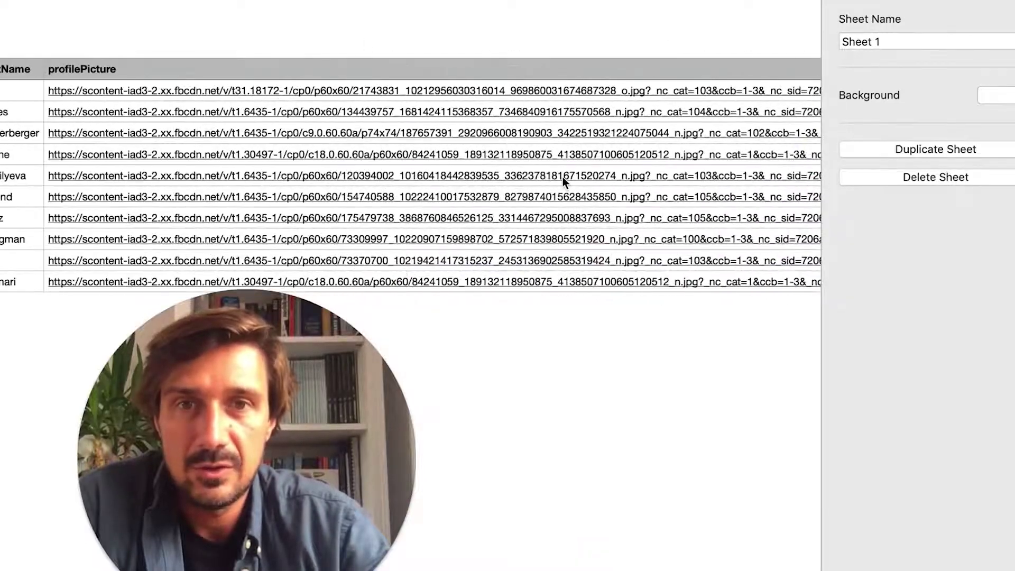
{"action": "scroll", "coordinate": [562, 176], "scroll_direction": "left", "scroll_amount": 10}
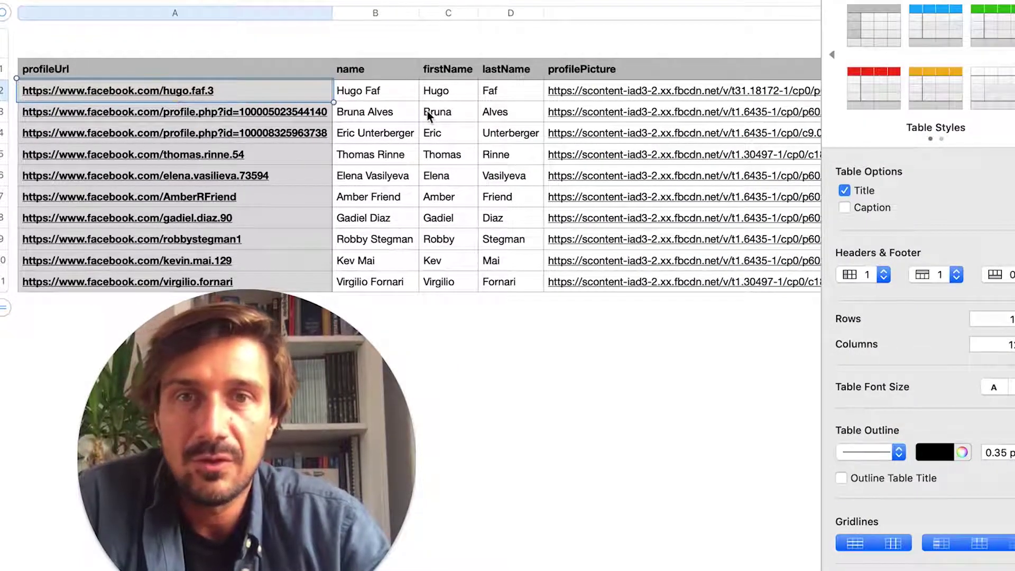
{"action": "scroll", "coordinate": [469, 98], "scroll_direction": "right", "scroll_amount": 15}
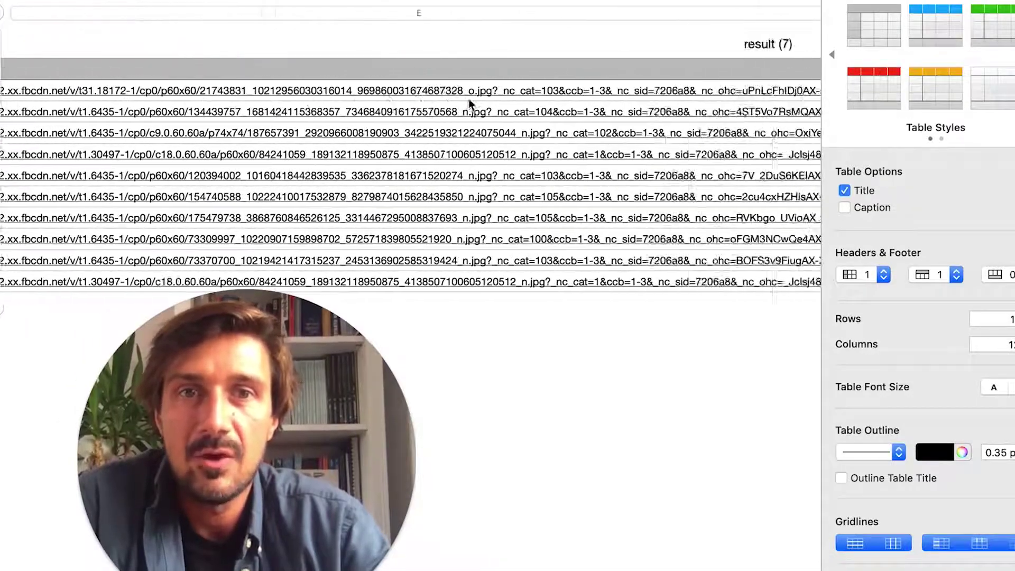
{"action": "scroll", "coordinate": [469, 99], "scroll_direction": "right", "scroll_amount": 12}
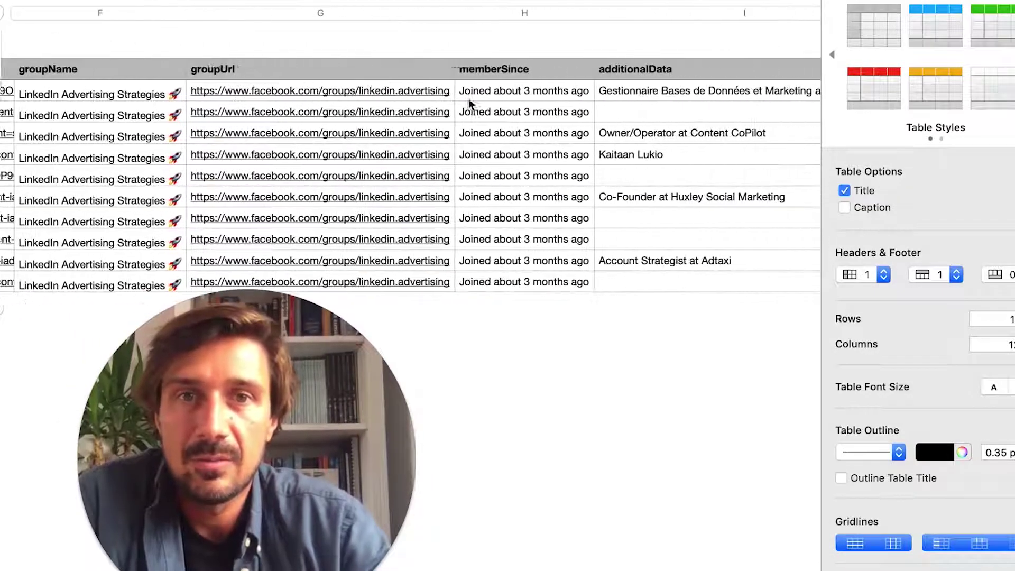
{"action": "scroll", "coordinate": [384, 105], "scroll_direction": "right", "scroll_amount": 10}
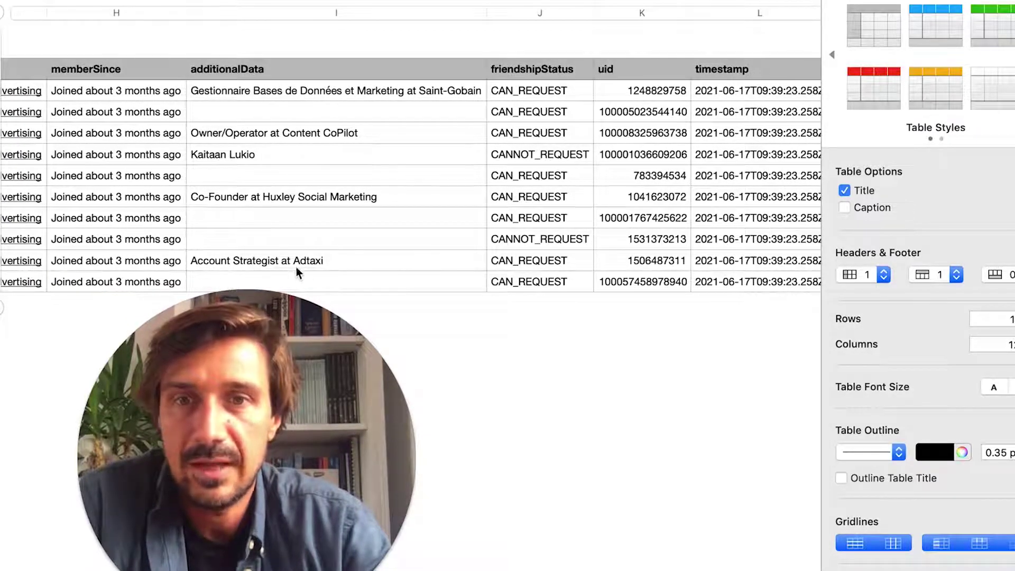
{"action": "scroll", "coordinate": [373, 269], "scroll_direction": "right", "scroll_amount": 6}
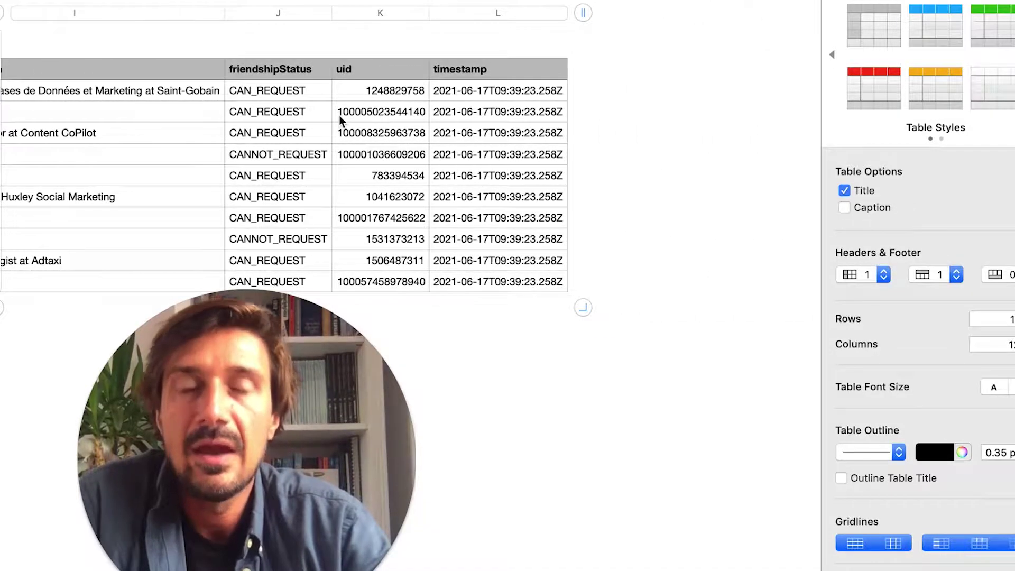
From the Facebook Group Extractor's page, list its compatible Phantoms and start setting up the LinkedIn Profile URL Finder.
{"action": "scroll", "coordinate": [338, 115], "scroll_direction": "left", "scroll_amount": 10}
{"action": "scroll", "coordinate": [339, 115], "scroll_direction": "left", "scroll_amount": 15}
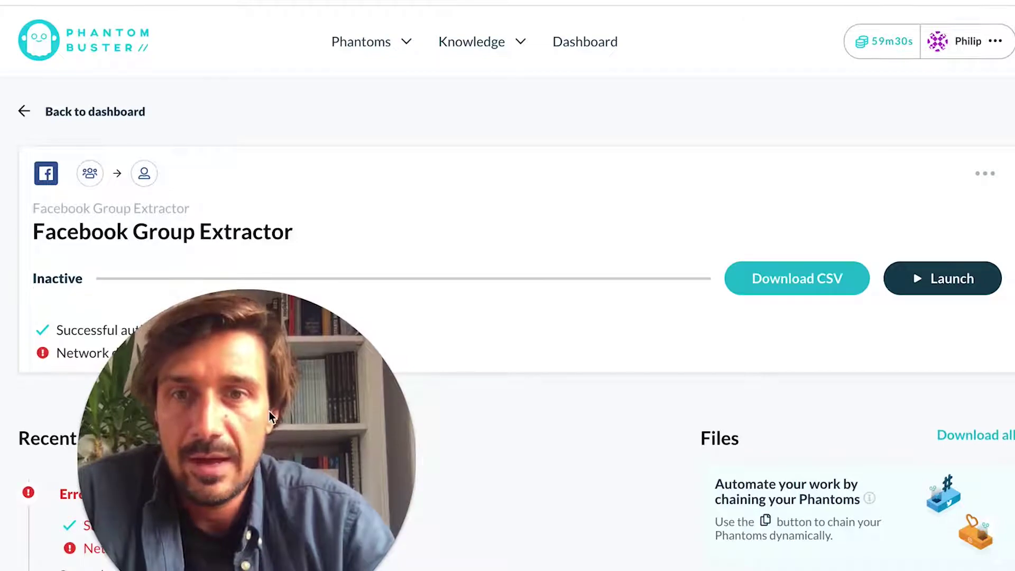
{"action": "scroll", "coordinate": [712, 496], "scroll_direction": "down", "scroll_amount": 5}
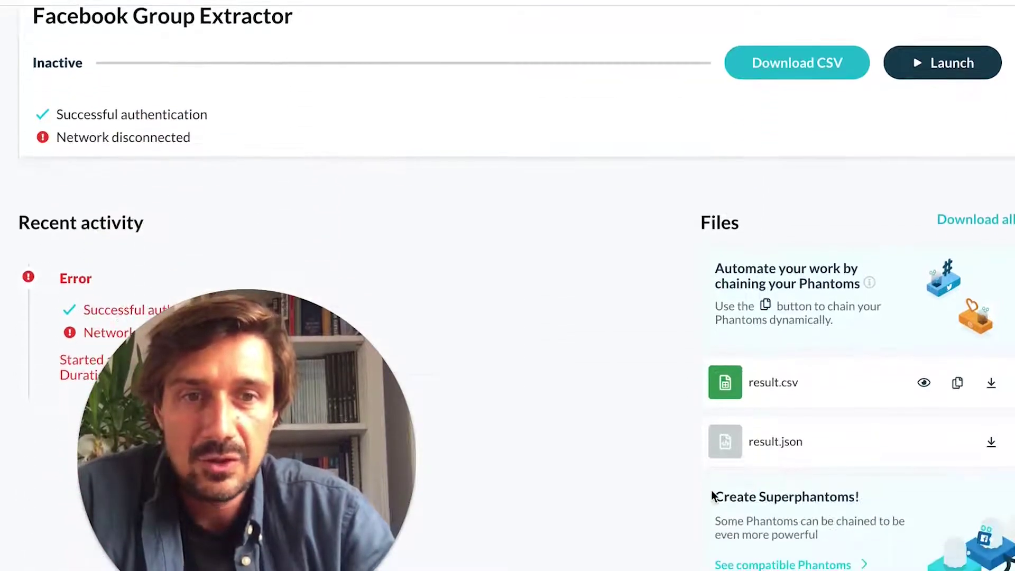
{"action": "scroll", "coordinate": [712, 491], "scroll_direction": "up", "scroll_amount": 2}
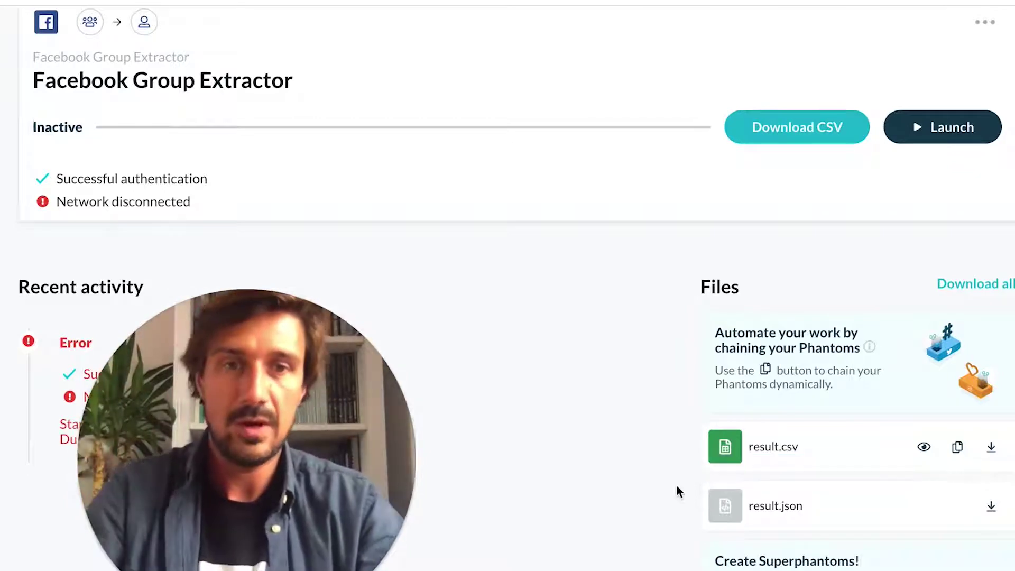
{"action": "scroll", "coordinate": [676, 486], "scroll_direction": "down", "scroll_amount": 3}
{"action": "scroll", "coordinate": [677, 485], "scroll_direction": "down", "scroll_amount": 6}
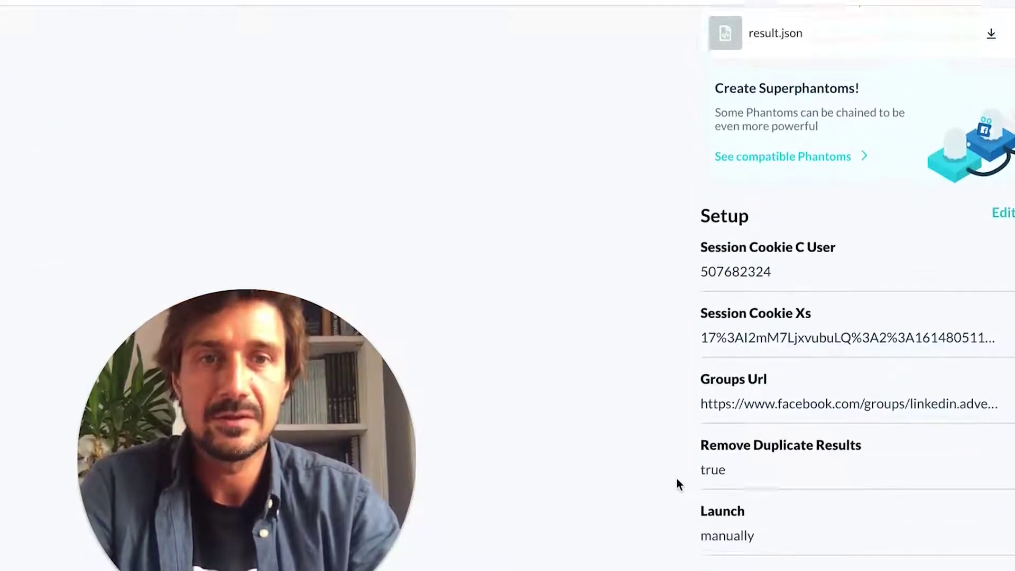
{"action": "scroll", "coordinate": [676, 478], "scroll_direction": "up", "scroll_amount": 3}
{"action": "left_click", "coordinate": [779, 305]}
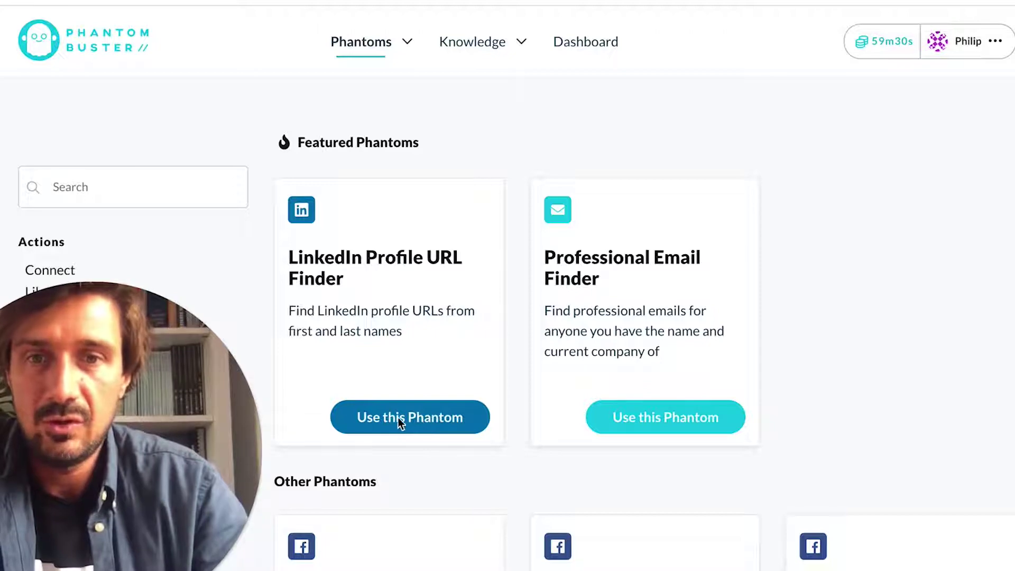
{"action": "left_click", "coordinate": [413, 417]}
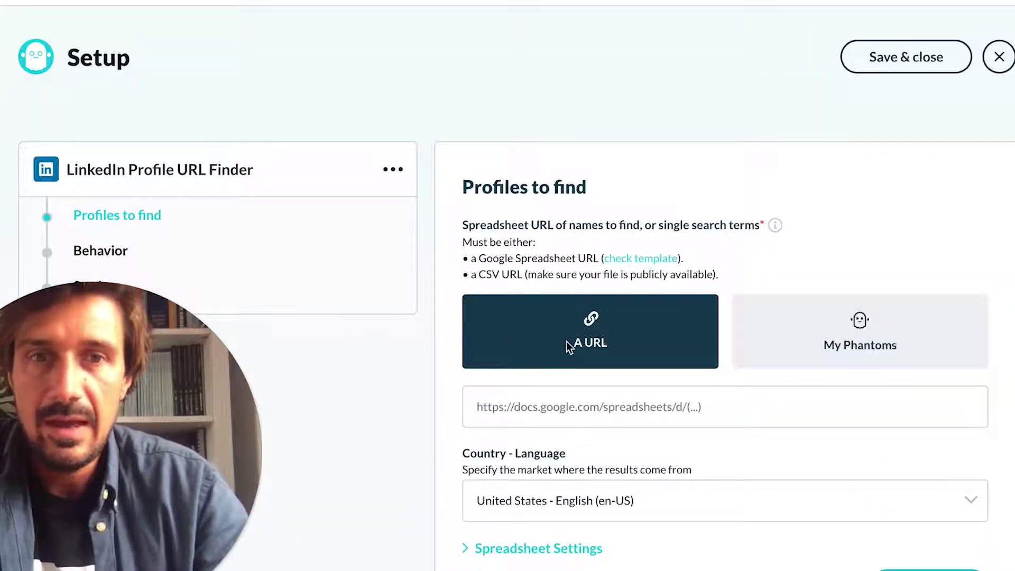
Use the Facebook Group Extractor's result.csv as the profiles to find, with names taken from the "name" column, and save.
{"action": "left_click", "coordinate": [820, 325]}
{"action": "left_click", "coordinate": [854, 416]}
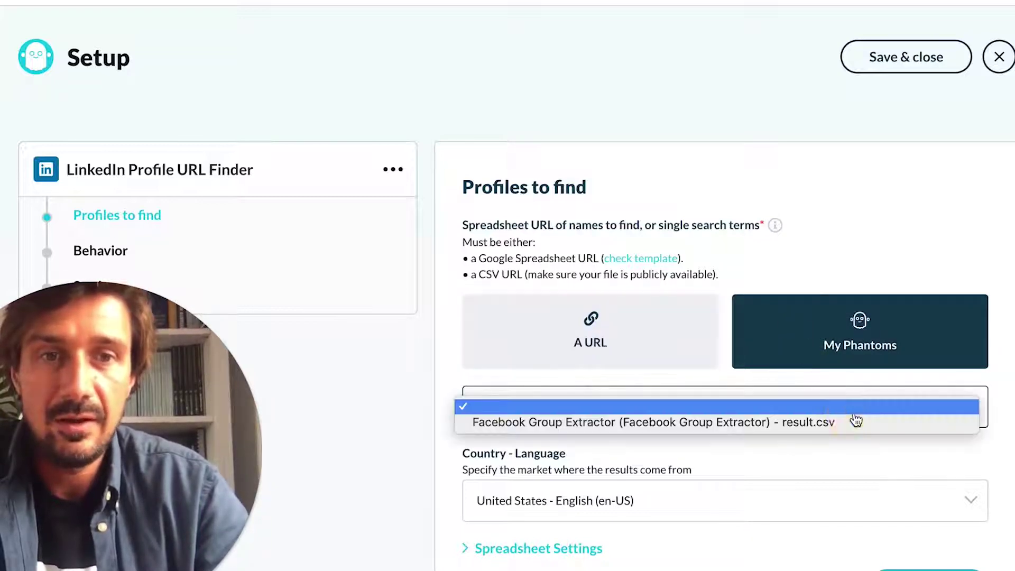
{"action": "left_click", "coordinate": [773, 423]}
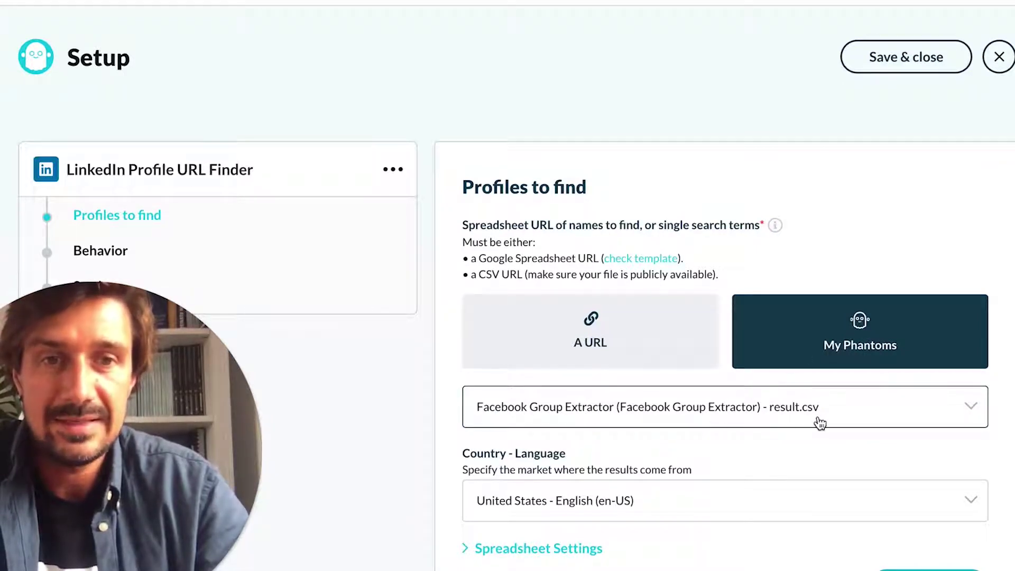
{"action": "scroll", "coordinate": [753, 429], "scroll_direction": "down", "scroll_amount": 1}
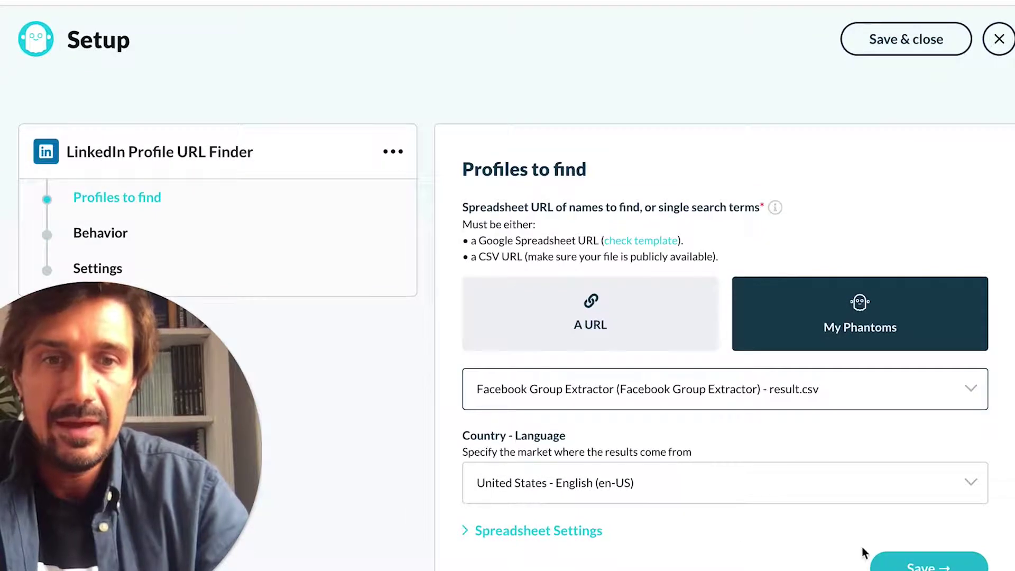
{"action": "left_click", "coordinate": [510, 539]}
{"action": "scroll", "coordinate": [593, 513], "scroll_direction": "down", "scroll_amount": 3}
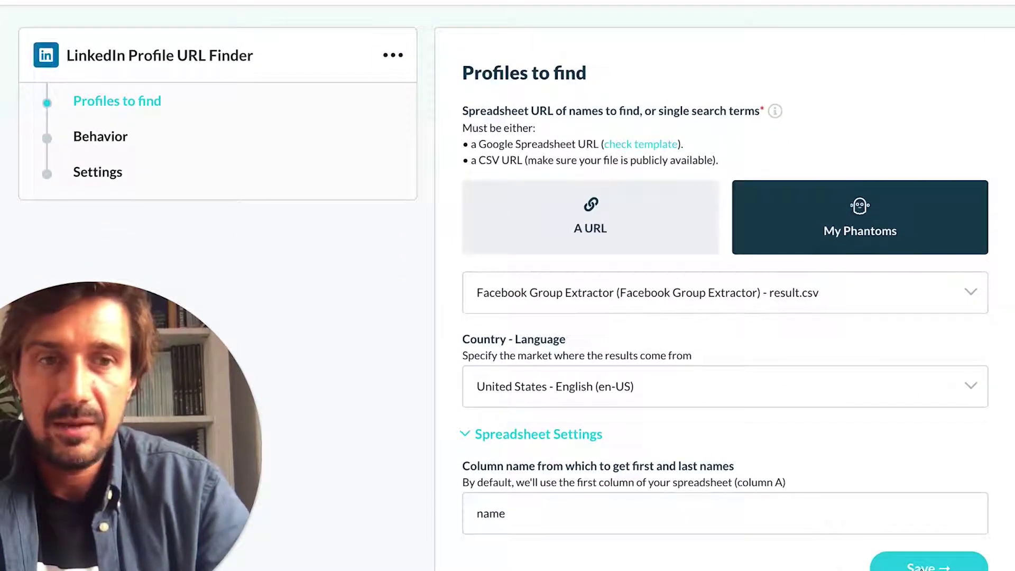
{"action": "left_click", "coordinate": [923, 564]}
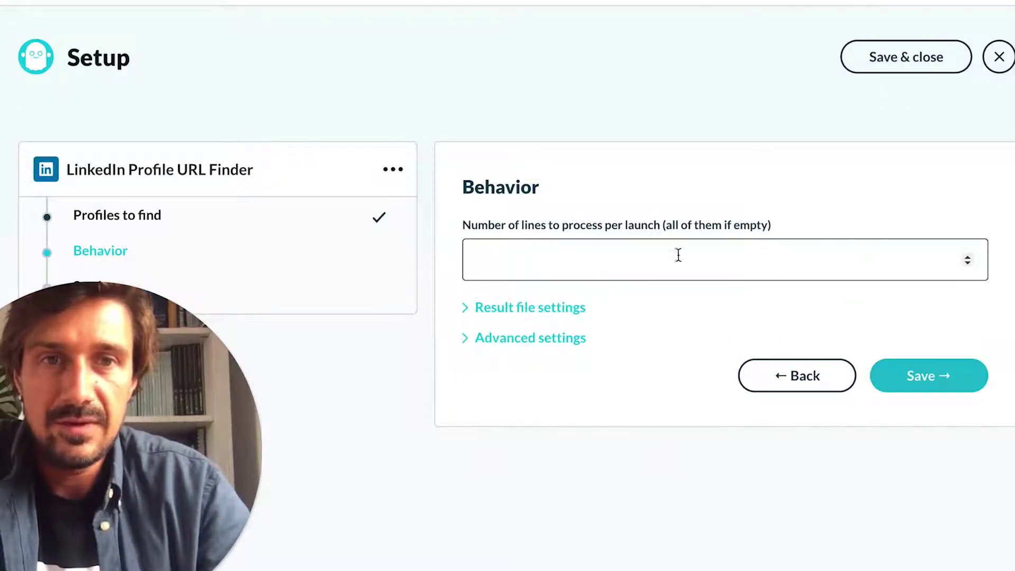
Review the result file and advanced settings, and save the behavior with result file name "result" and turbo mode enabled.
{"action": "left_click", "coordinate": [547, 318]}
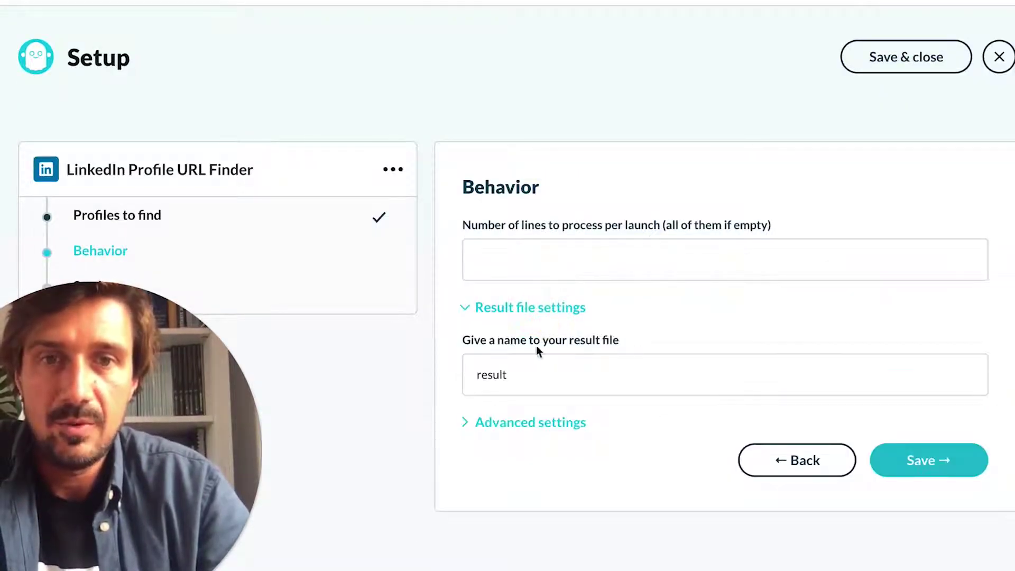
{"action": "left_click", "coordinate": [528, 423]}
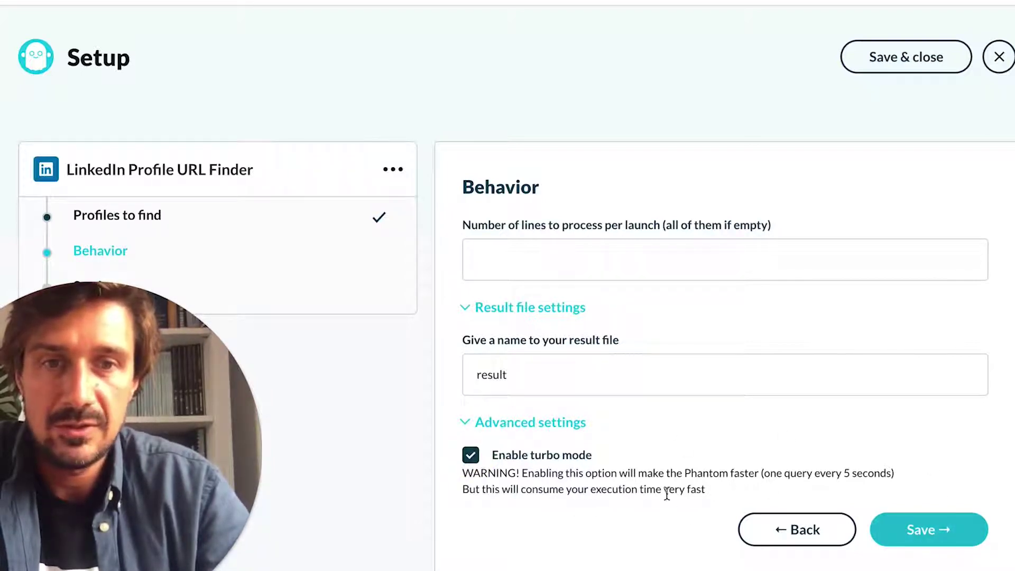
{"action": "left_click", "coordinate": [921, 526]}
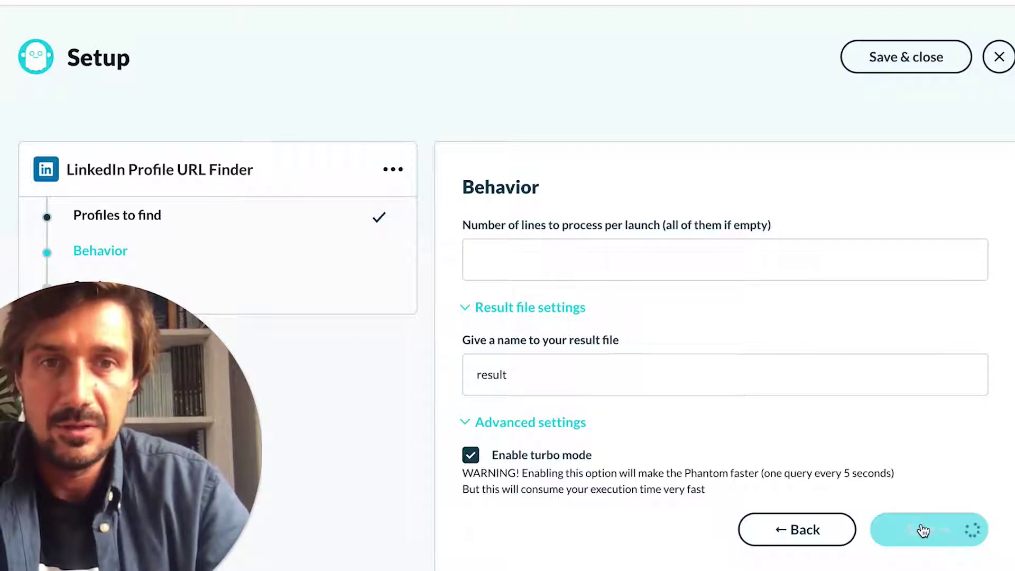
Set the launch to manual and notifications to "In case of error", save the setup, and launch the LinkedIn Profile URL Finder.
{"action": "left_click", "coordinate": [486, 266]}
{"action": "left_click", "coordinate": [483, 444]}
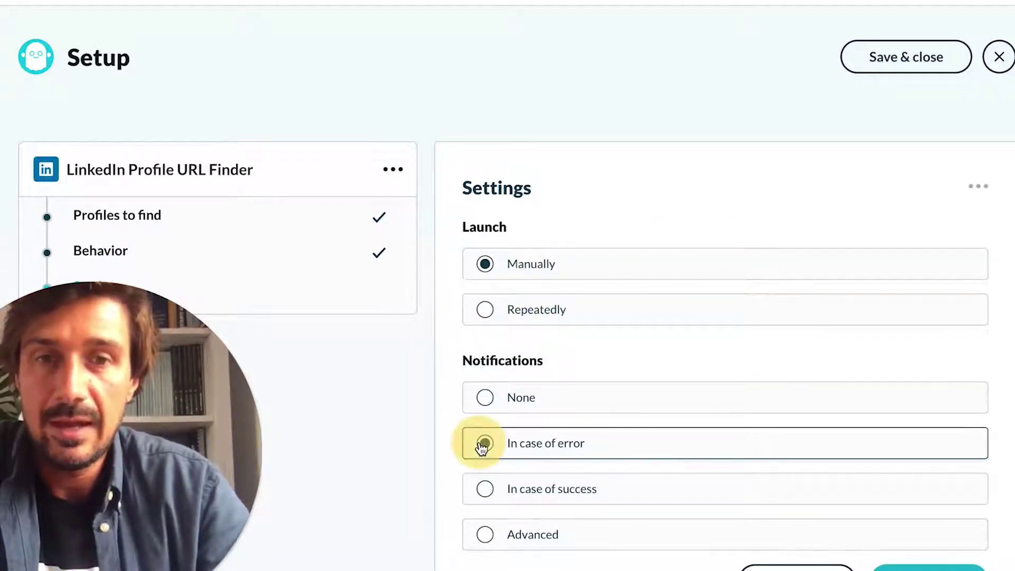
{"action": "left_click", "coordinate": [899, 565]}
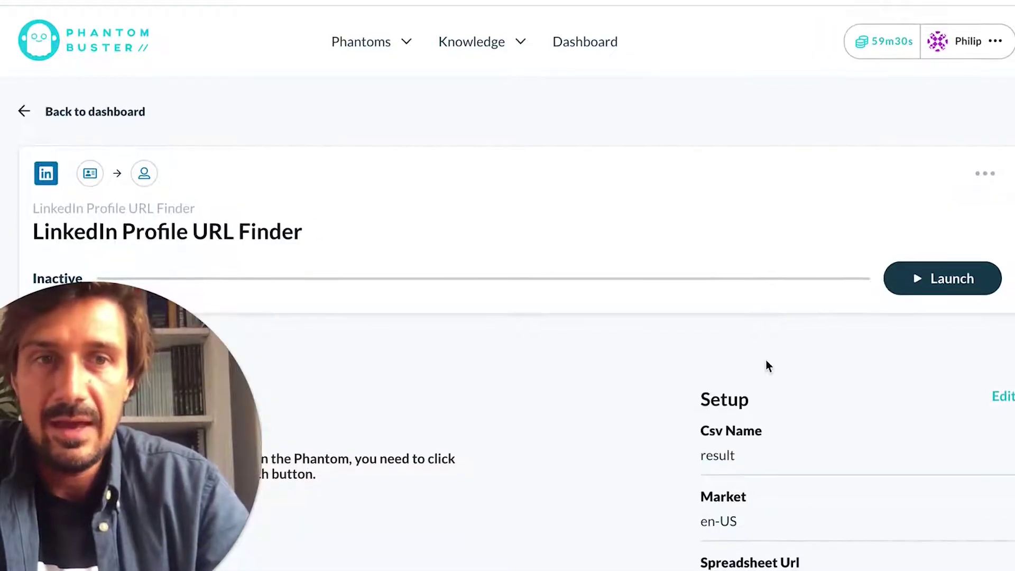
{"action": "left_click", "coordinate": [956, 281]}
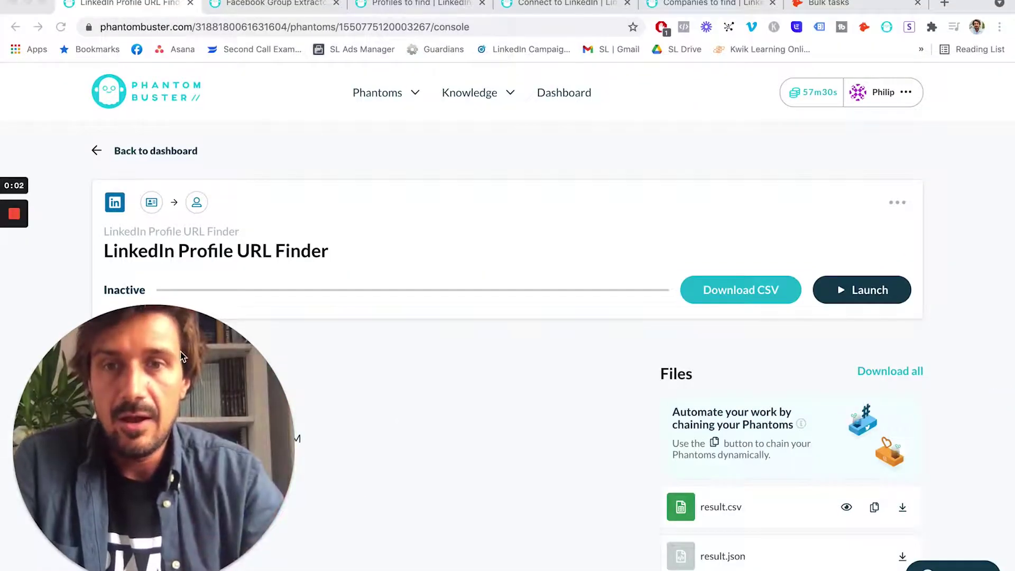
Compare the spreadsheet of found LinkedIn URLs with the member names in the Facebook spreadsheet, and return to the Phantom's page.
{"action": "left_click_drag", "start_coordinate": [190, 355], "coordinate": [523, 344]}
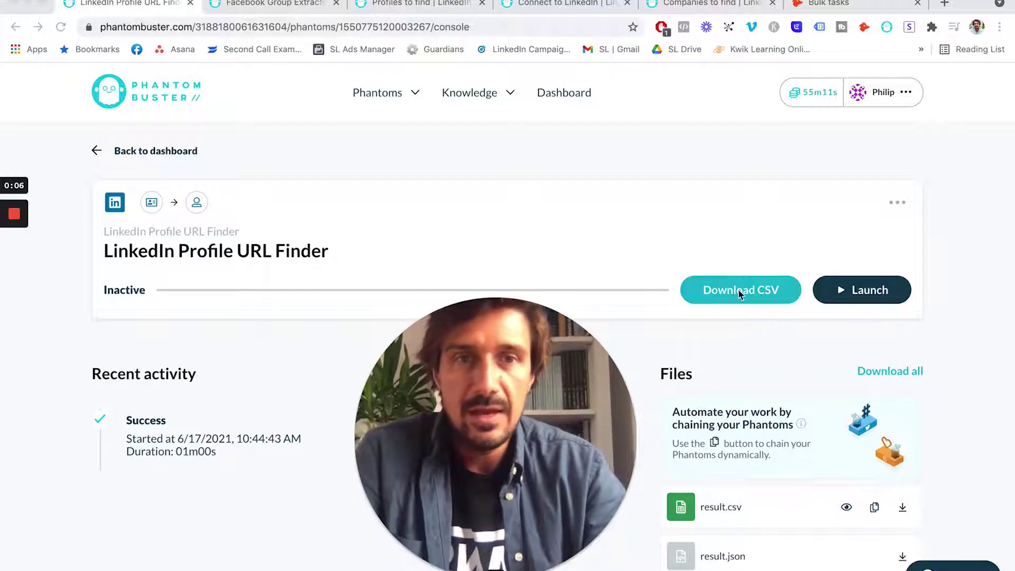
{"action": "key", "text": "ctrl+Up"}
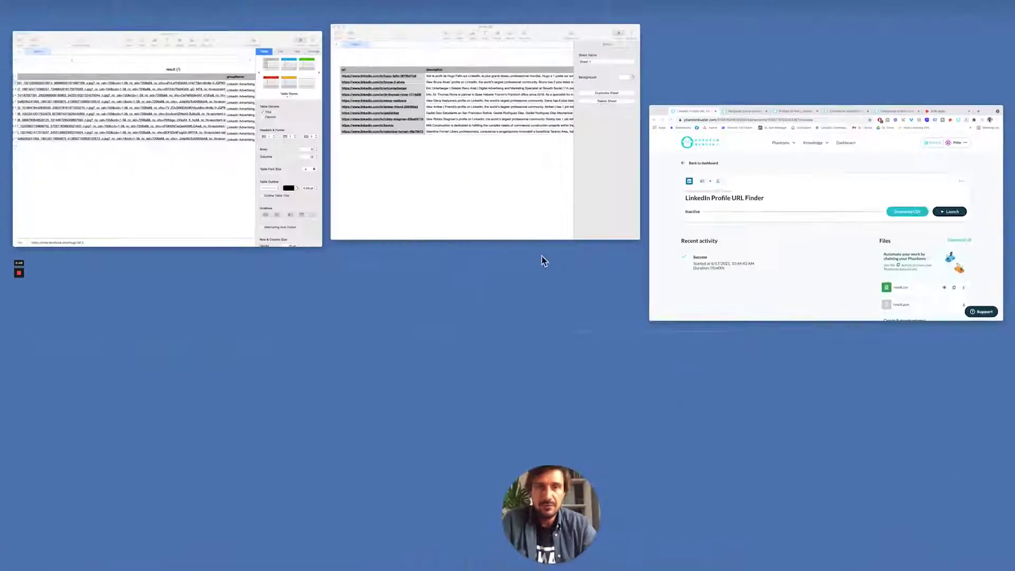
{"action": "left_click", "coordinate": [406, 204]}
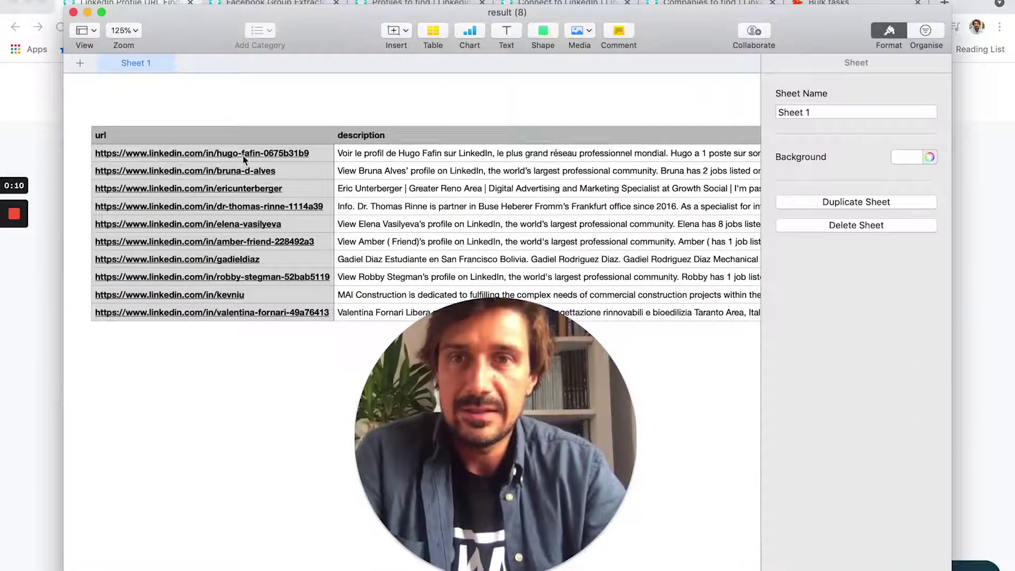
{"action": "key", "text": "ctrl+Up"}
{"action": "left_click", "coordinate": [176, 189]}
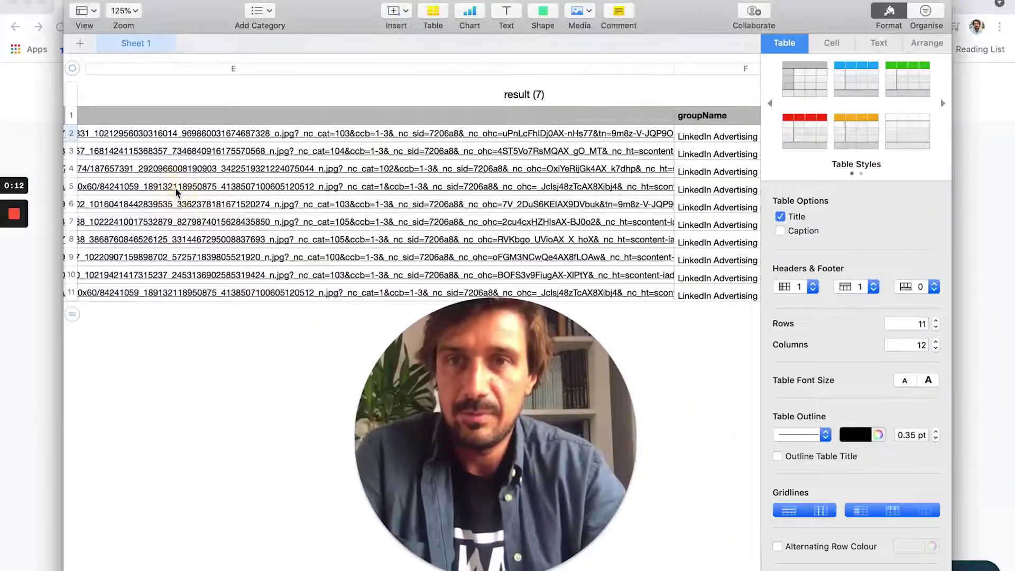
{"action": "scroll", "coordinate": [176, 190], "scroll_direction": "left", "scroll_amount": 10}
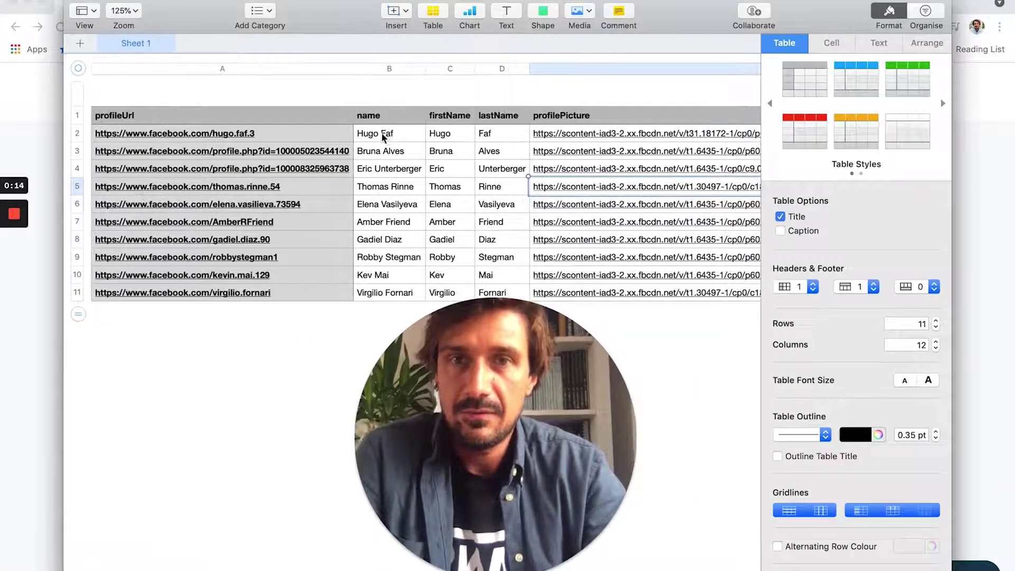
{"action": "key", "text": "ctrl+Up"}
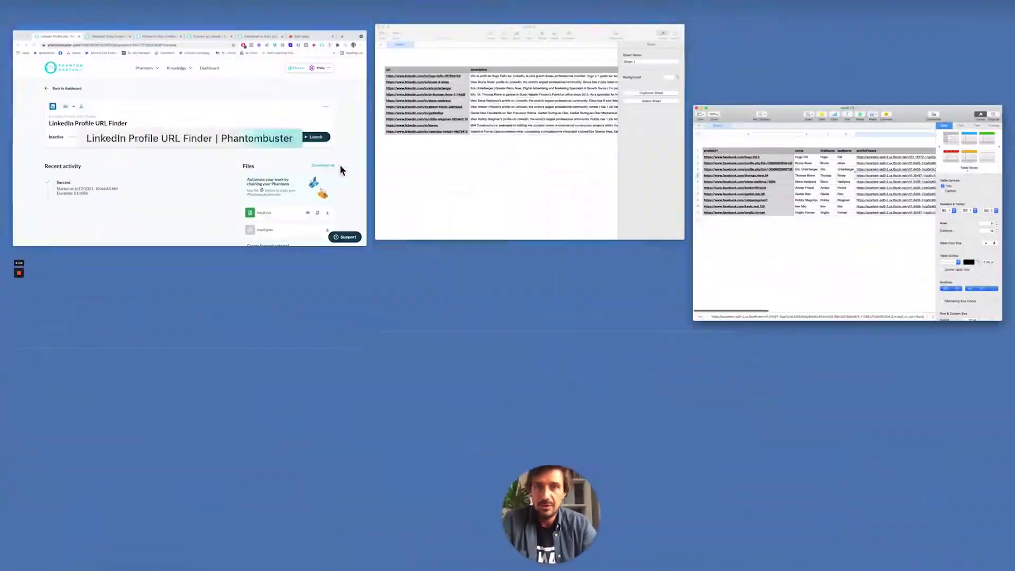
{"action": "left_click", "coordinate": [447, 184]}
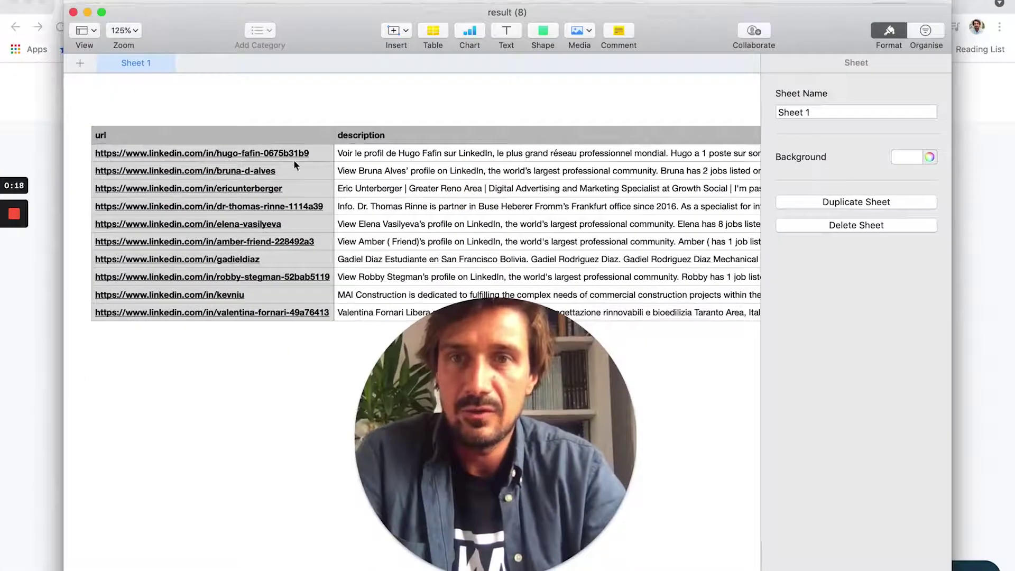
{"action": "left_click", "coordinate": [246, 293]}
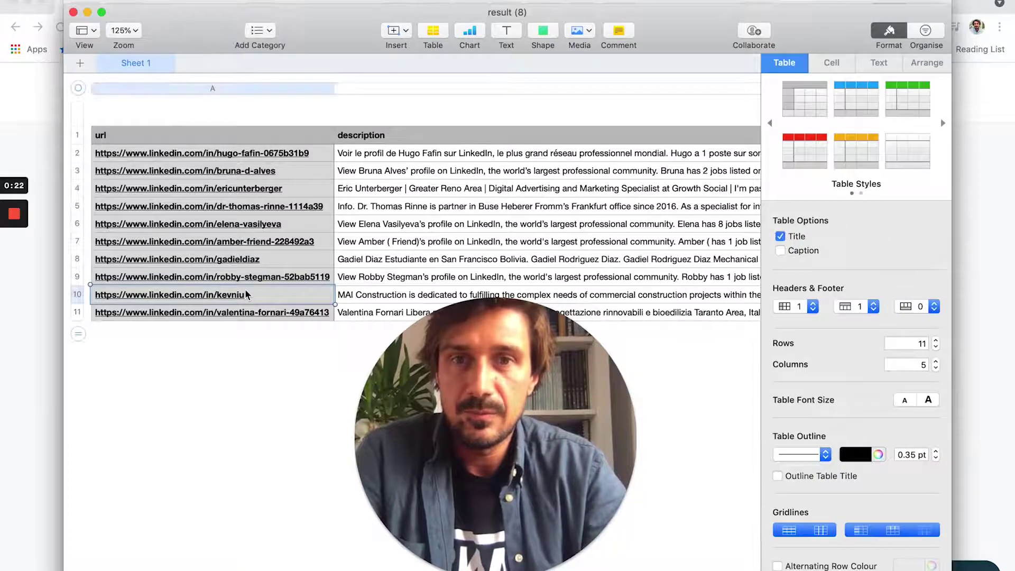
{"action": "key", "text": "ctrl+Up"}
{"action": "left_click", "coordinate": [280, 194]}
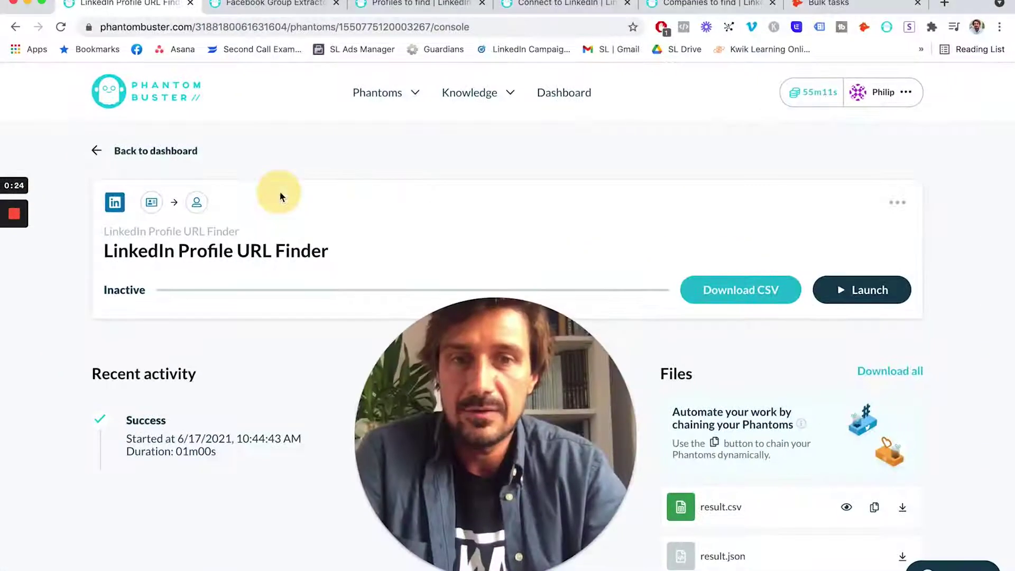
Open the list of Phantoms compatible with the LinkedIn Profile URL Finder.
{"action": "left_click_drag", "start_coordinate": [388, 378], "coordinate": [66, 372]}
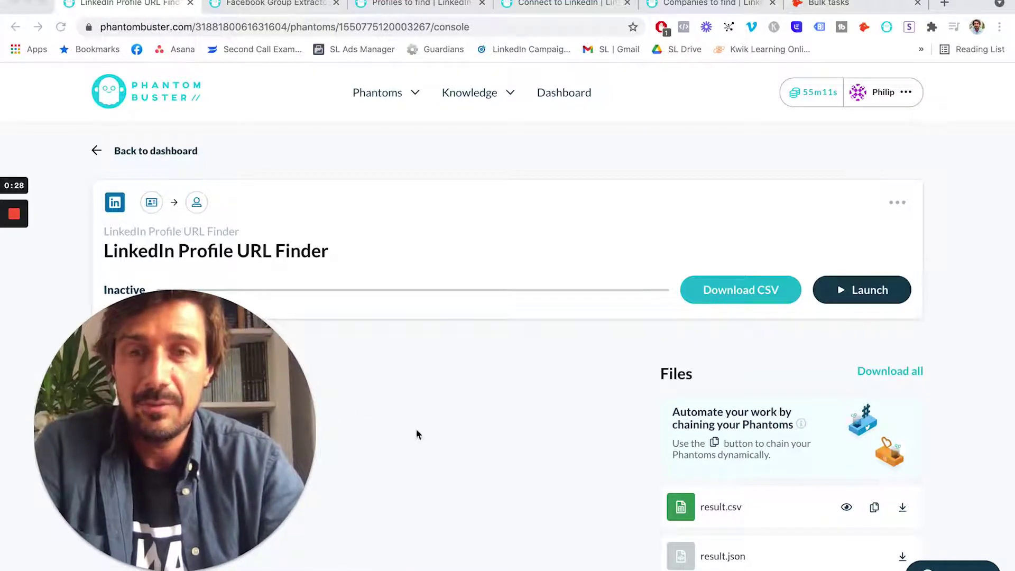
{"action": "scroll", "coordinate": [584, 367], "scroll_direction": "down", "scroll_amount": 3}
{"action": "scroll", "coordinate": [585, 370], "scroll_direction": "down", "scroll_amount": 5}
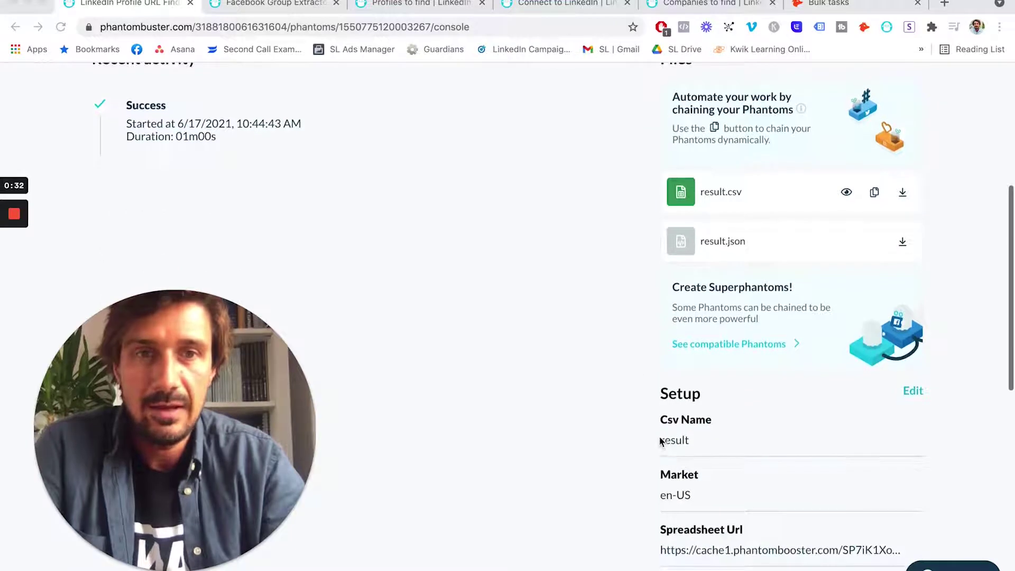
{"action": "scroll", "coordinate": [661, 441], "scroll_direction": "up", "scroll_amount": 3}
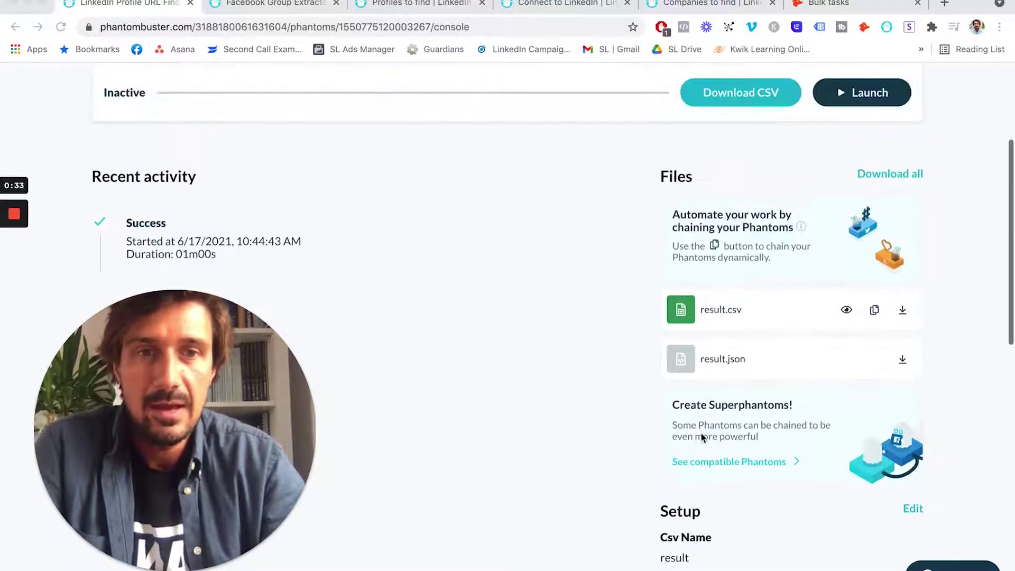
{"action": "left_click", "coordinate": [745, 463]}
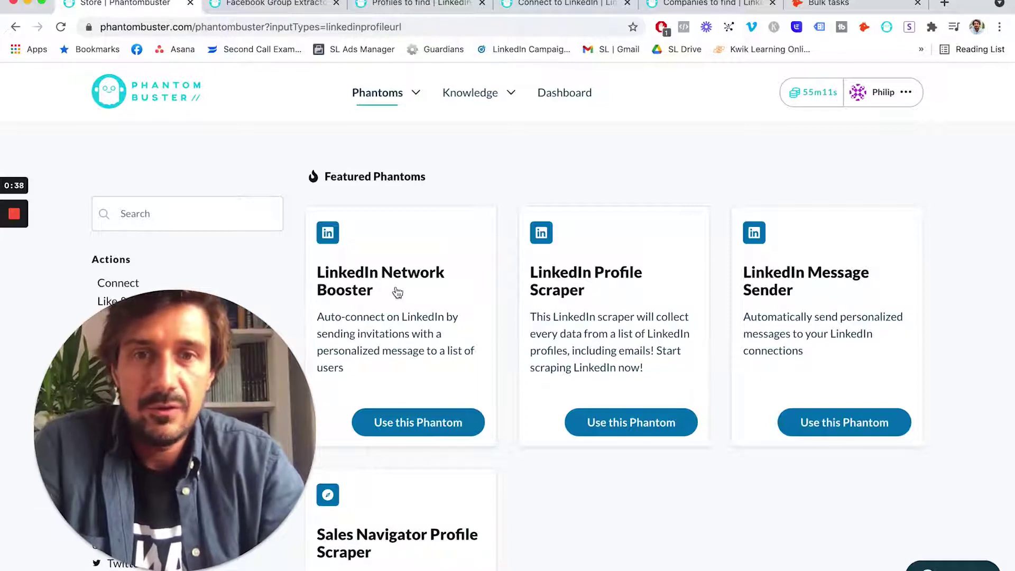
Browse the featured and other compatible LinkedIn Phantoms and start setting up the LinkedIn Profile Scraper.
{"action": "scroll", "coordinate": [506, 304], "scroll_direction": "down", "scroll_amount": 3}
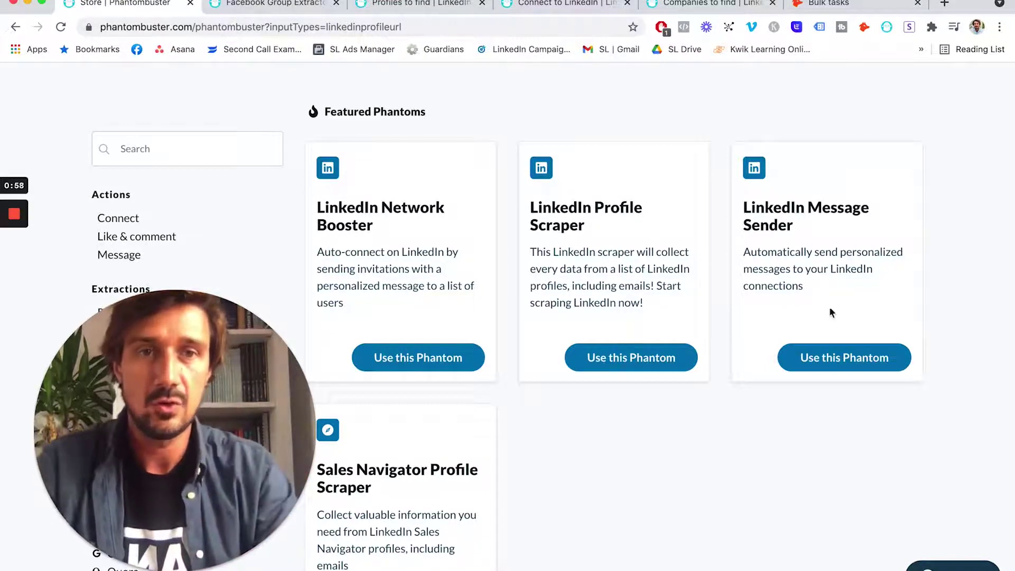
{"action": "scroll", "coordinate": [776, 283], "scroll_direction": "down", "scroll_amount": 9}
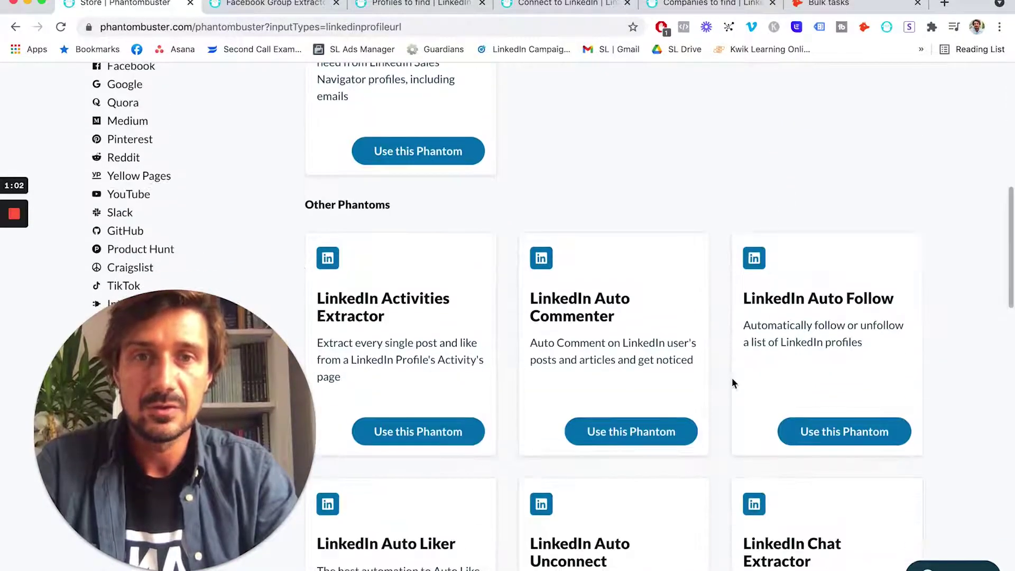
{"action": "scroll", "coordinate": [733, 382], "scroll_direction": "down", "scroll_amount": 8}
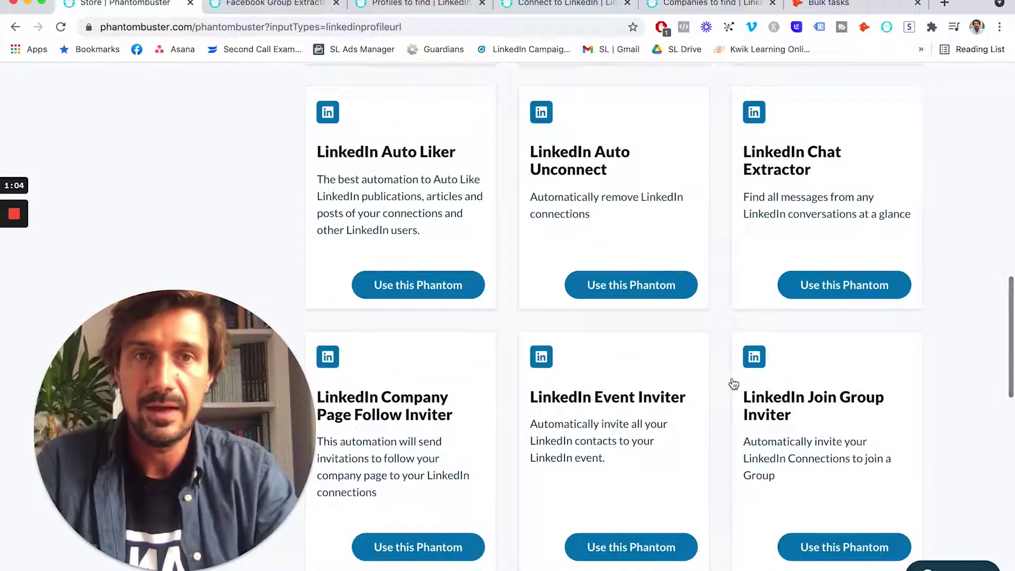
{"action": "scroll", "coordinate": [733, 383], "scroll_direction": "up", "scroll_amount": 17}
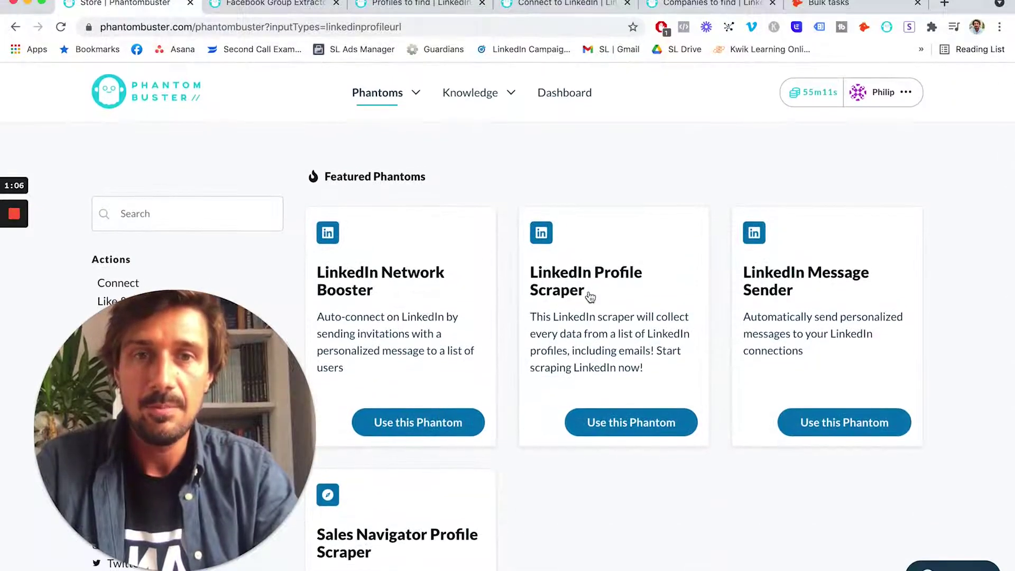
{"action": "left_click", "coordinate": [624, 433]}
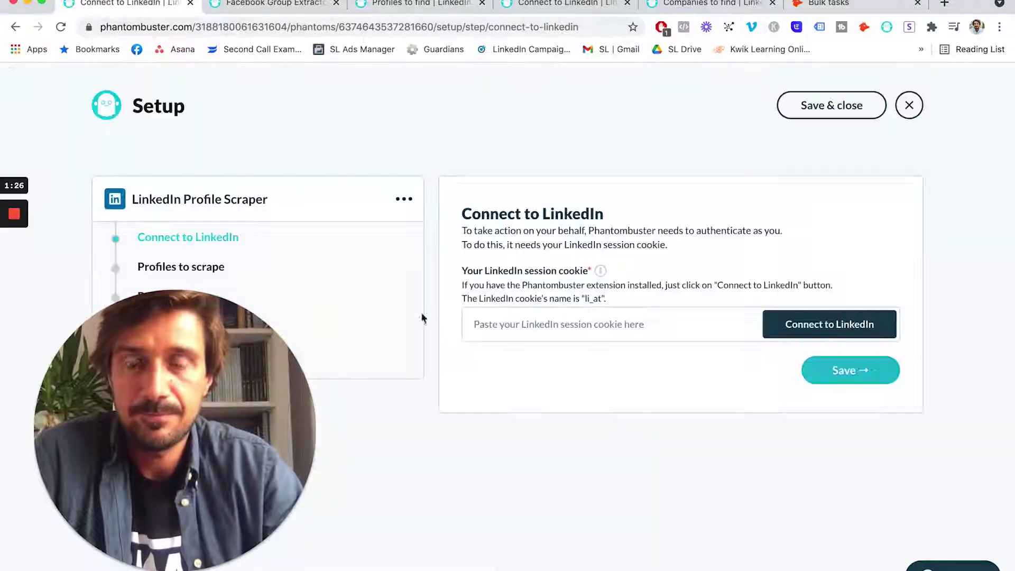
Connect the scraper to LinkedIn with the session cookie, and save the LinkedIn Profile URL Finder's result.csv as the profiles to scrape.
{"action": "left_click", "coordinate": [795, 323]}
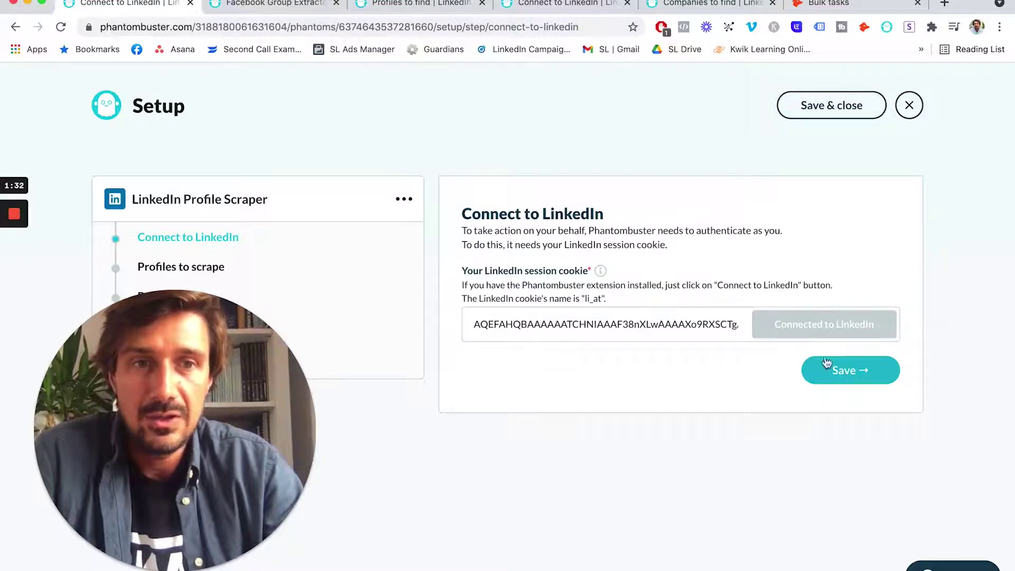
{"action": "left_click", "coordinate": [821, 370]}
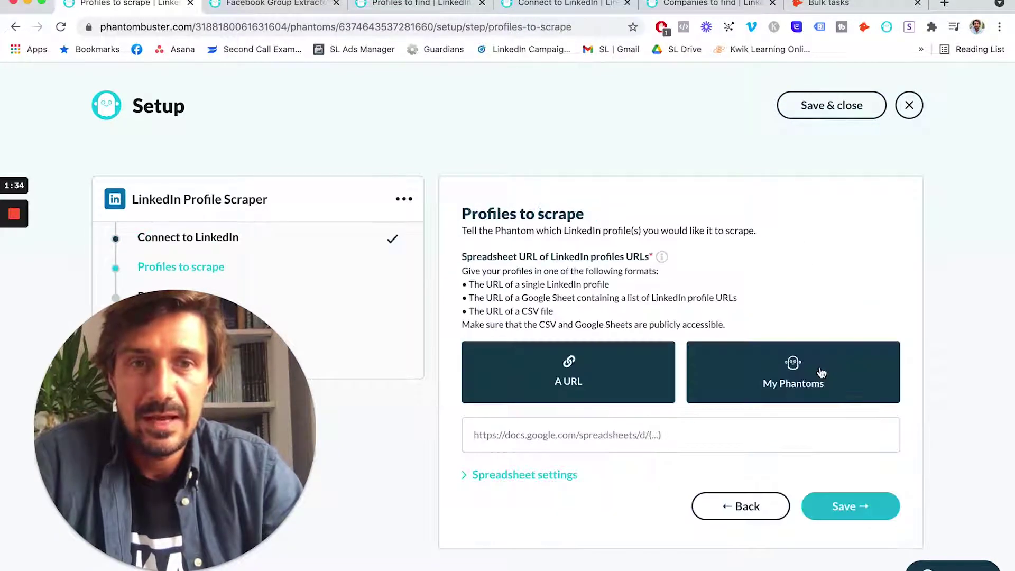
{"action": "left_click", "coordinate": [793, 364]}
{"action": "left_click", "coordinate": [769, 438]}
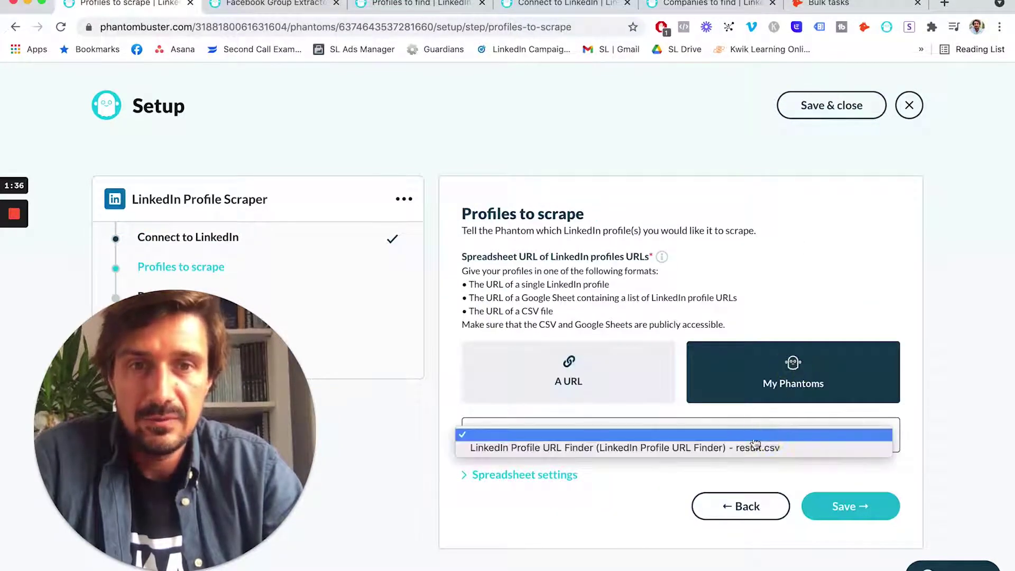
{"action": "left_click", "coordinate": [705, 448]}
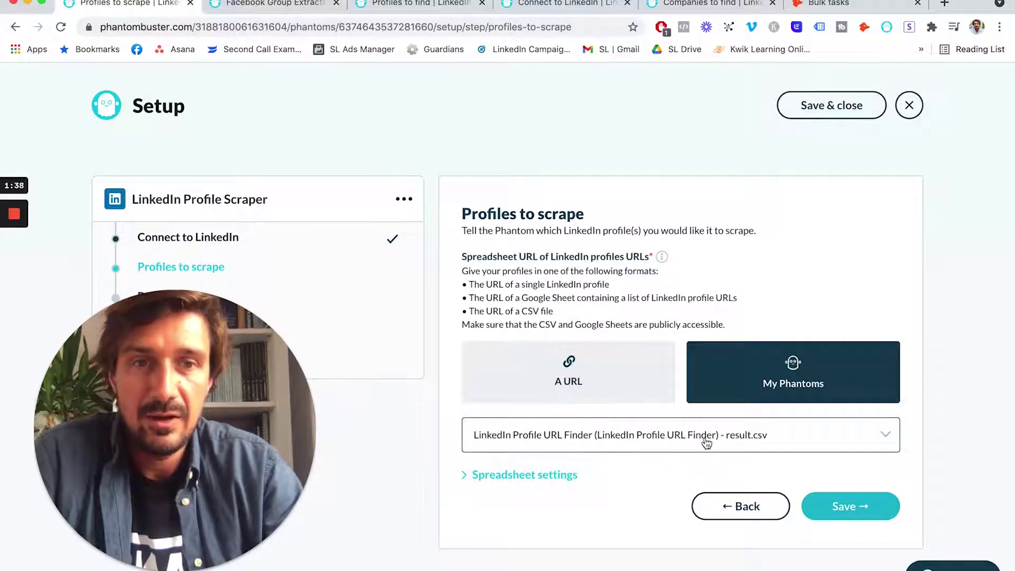
{"action": "left_click", "coordinate": [854, 505]}
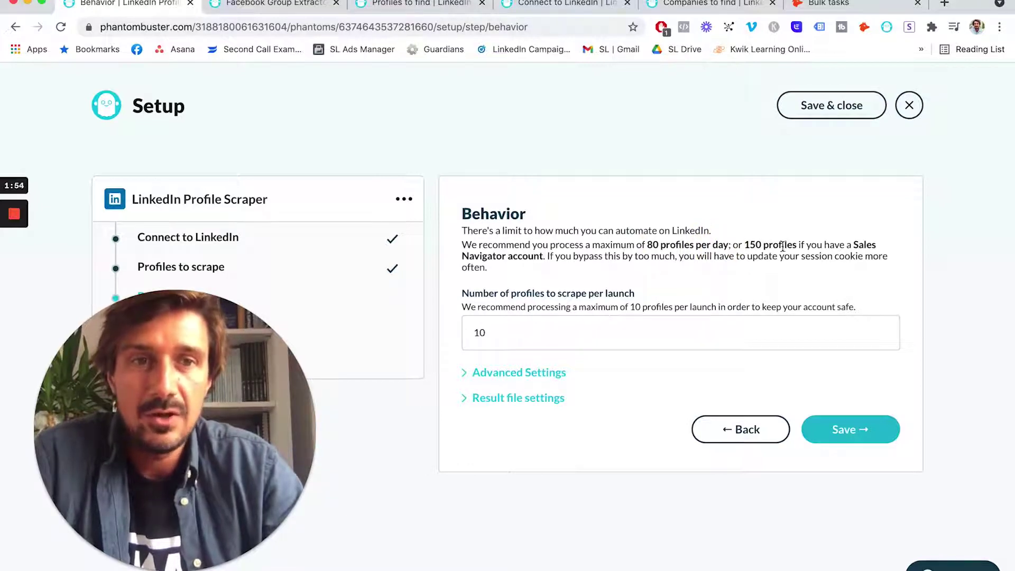
Review the advanced behavior options for scraping, including "Keep only current results in JSON".
{"action": "left_click", "coordinate": [526, 373]}
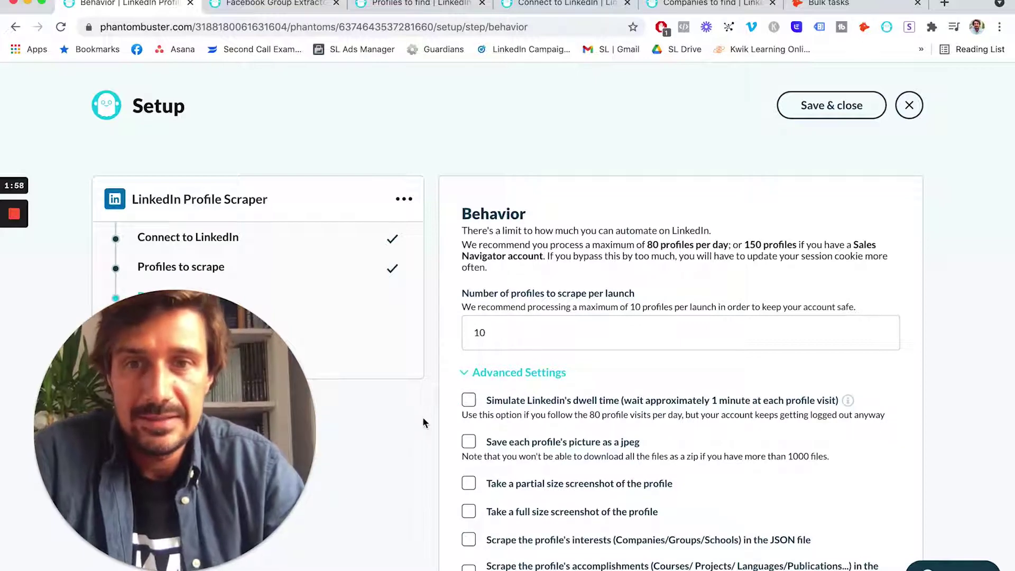
{"action": "scroll", "coordinate": [423, 422], "scroll_direction": "down", "scroll_amount": 3}
{"action": "scroll", "coordinate": [440, 434], "scroll_direction": "down", "scroll_amount": 1}
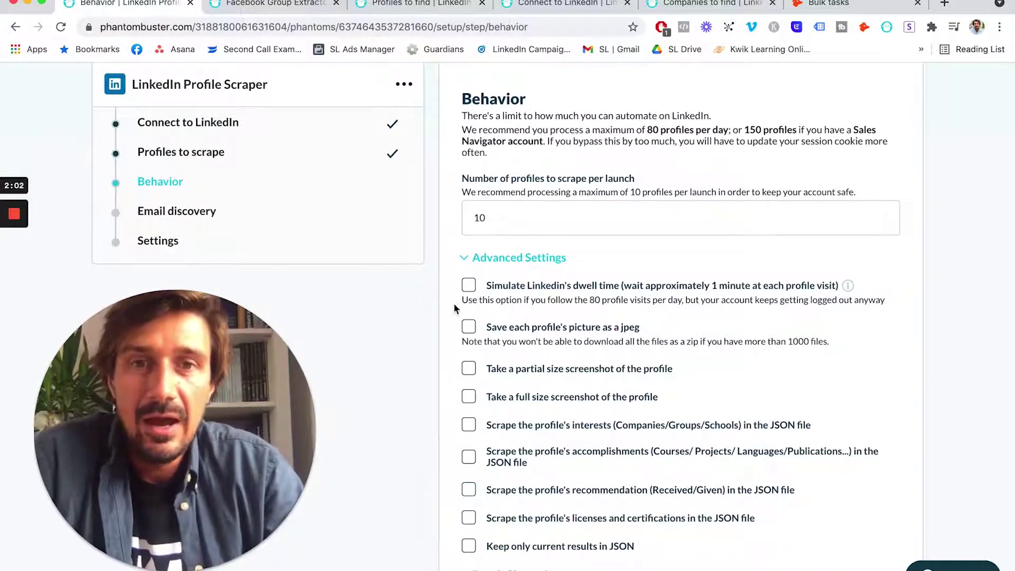
{"action": "scroll", "coordinate": [454, 303], "scroll_direction": "down", "scroll_amount": 1}
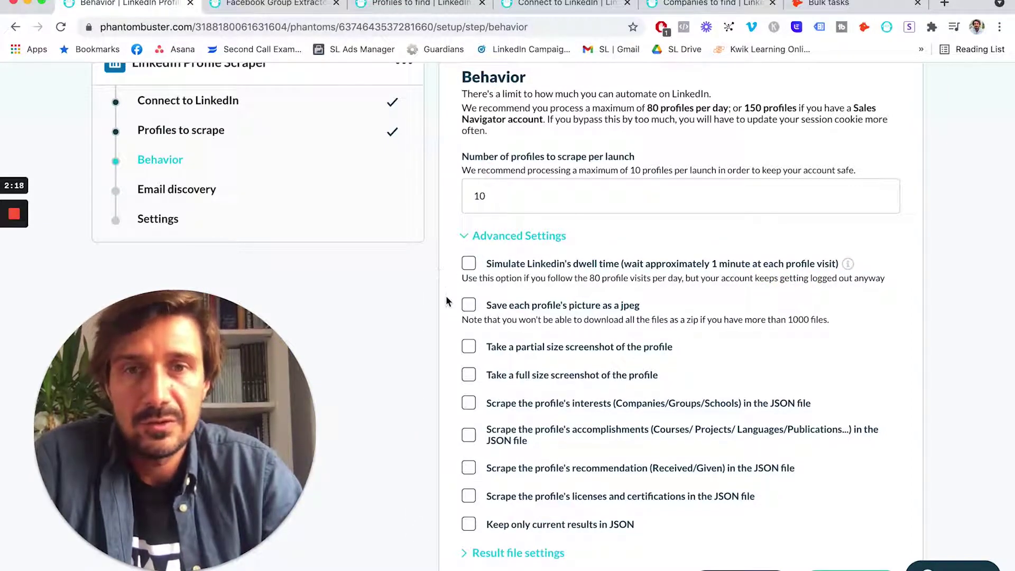
{"action": "scroll", "coordinate": [446, 334], "scroll_direction": "down", "scroll_amount": 2}
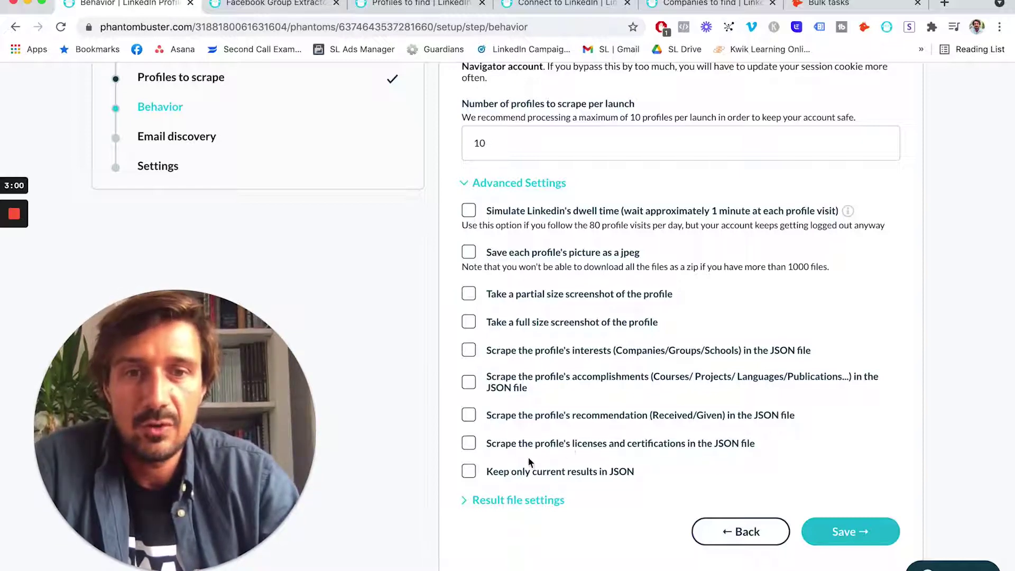
{"action": "left_click", "coordinate": [561, 476]}
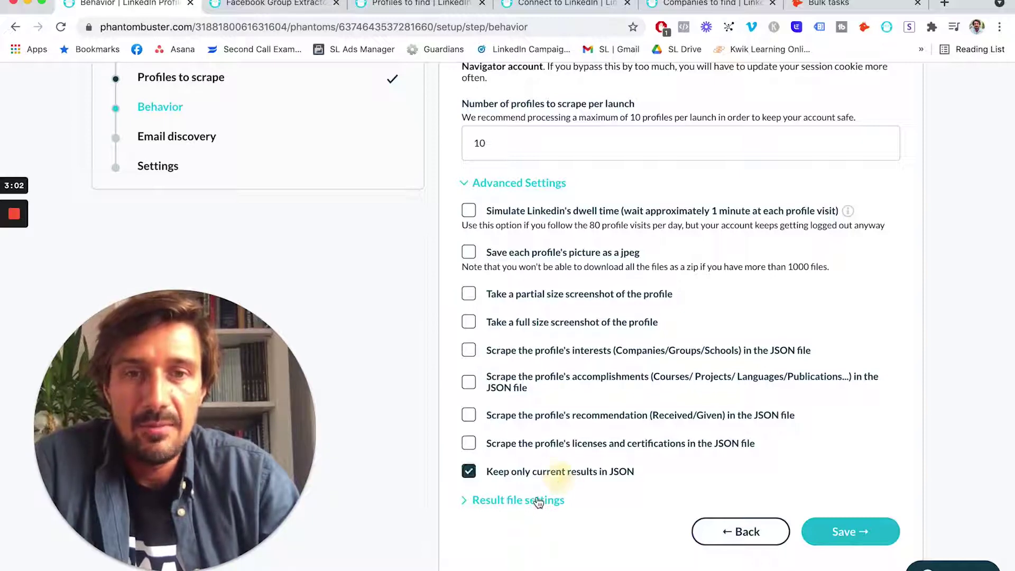
{"action": "left_click", "coordinate": [469, 471]}
Name the result file 11 in the result file settings and save the behavior setup.
{"action": "left_click", "coordinate": [505, 500]}
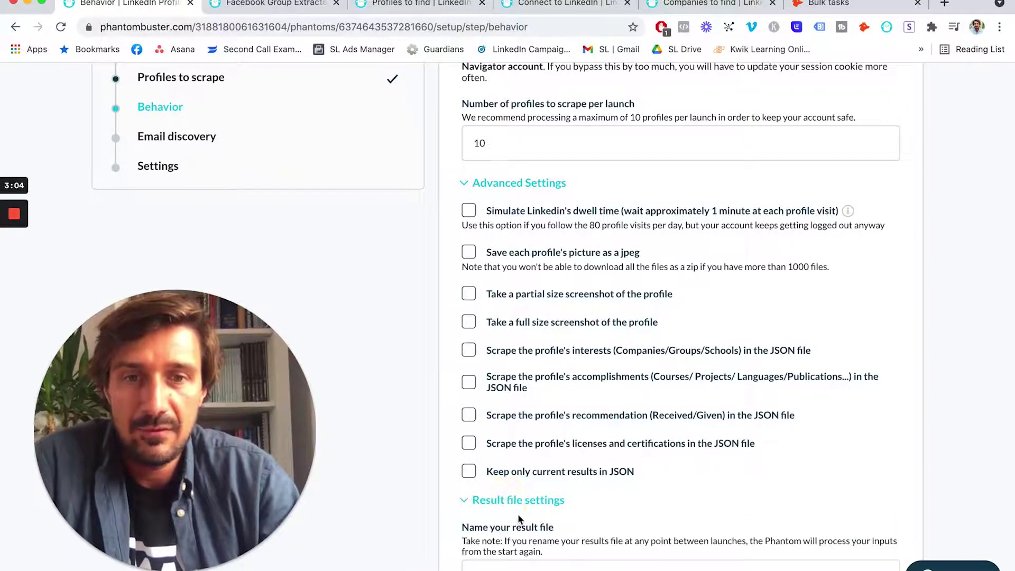
{"action": "scroll", "coordinate": [513, 505], "scroll_direction": "down", "scroll_amount": 3}
{"action": "scroll", "coordinate": [518, 514], "scroll_direction": "down", "scroll_amount": 2}
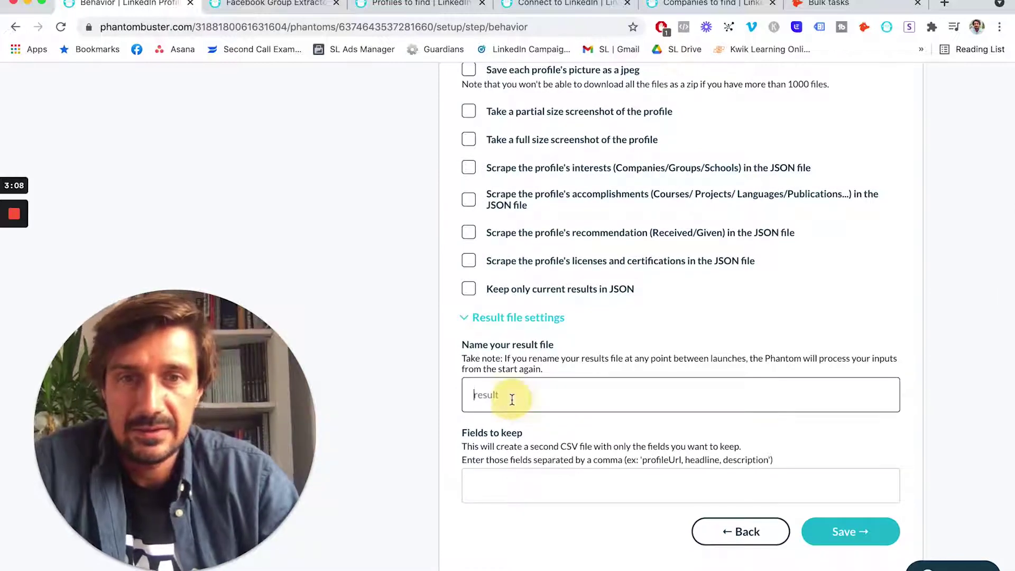
{"action": "type", "text": "11"}
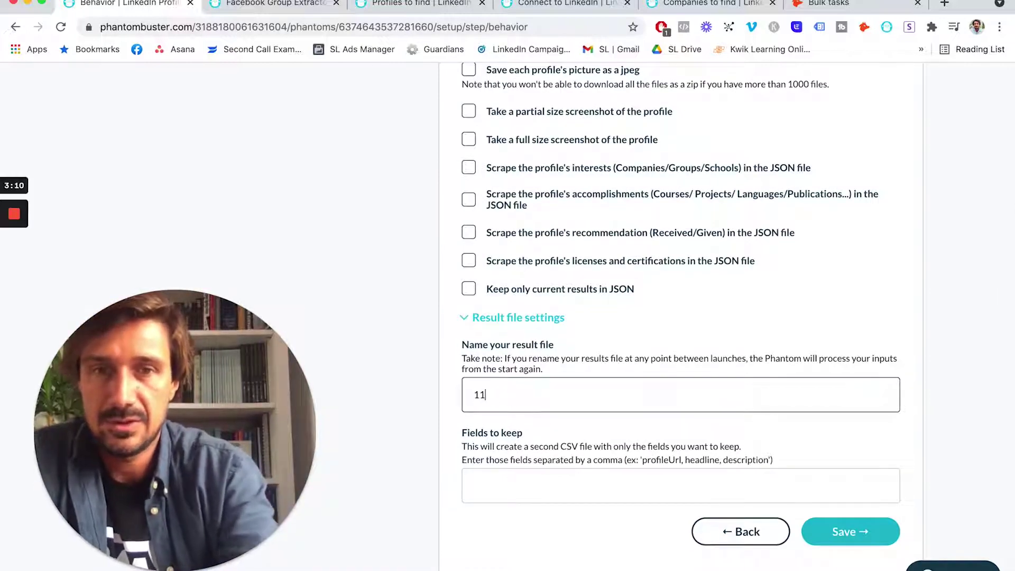
{"action": "left_click", "coordinate": [535, 433]}
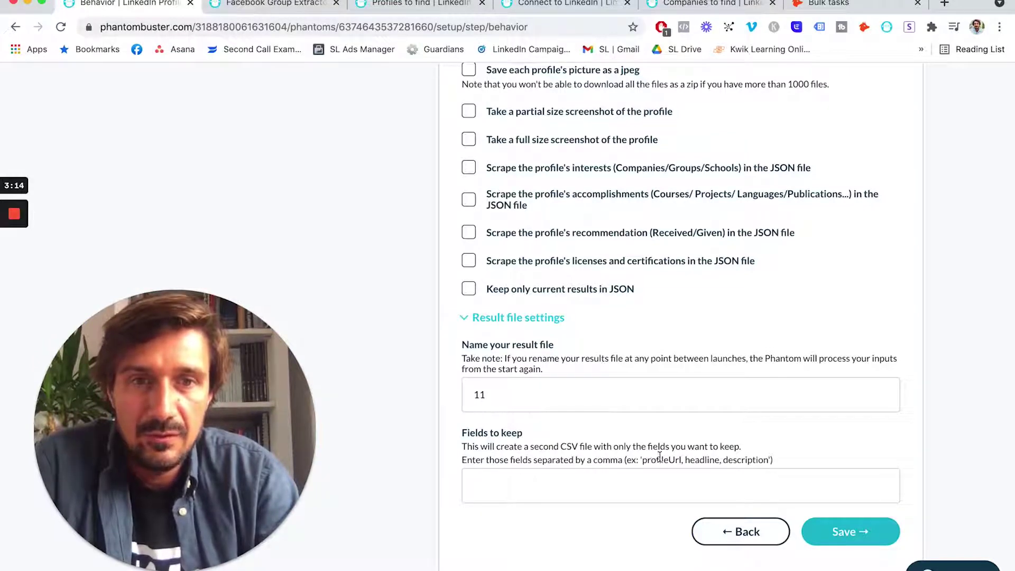
{"action": "left_click", "coordinate": [838, 539]}
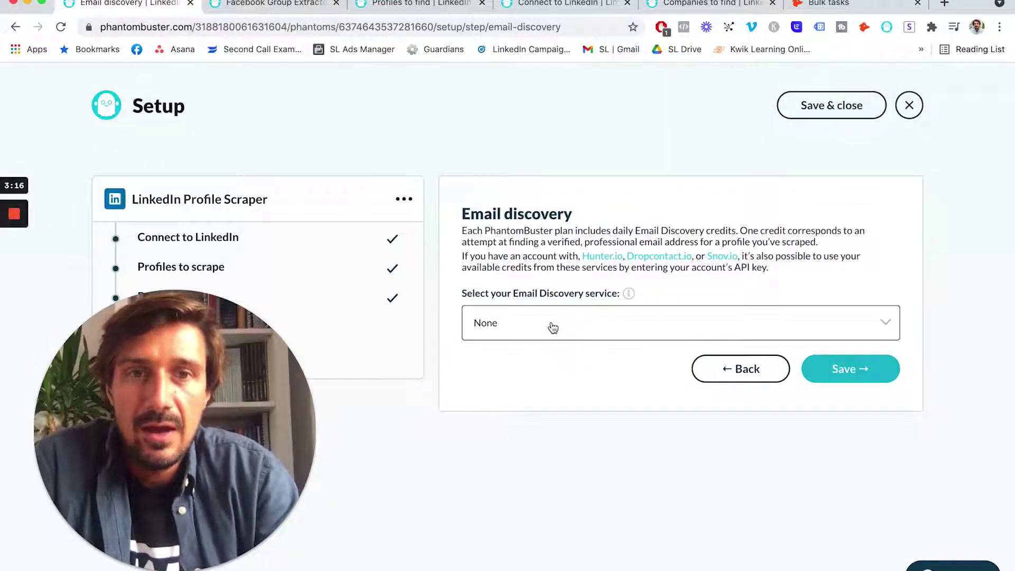
Select Hunter.io as the Email Discovery service.
{"action": "left_click", "coordinate": [628, 295]}
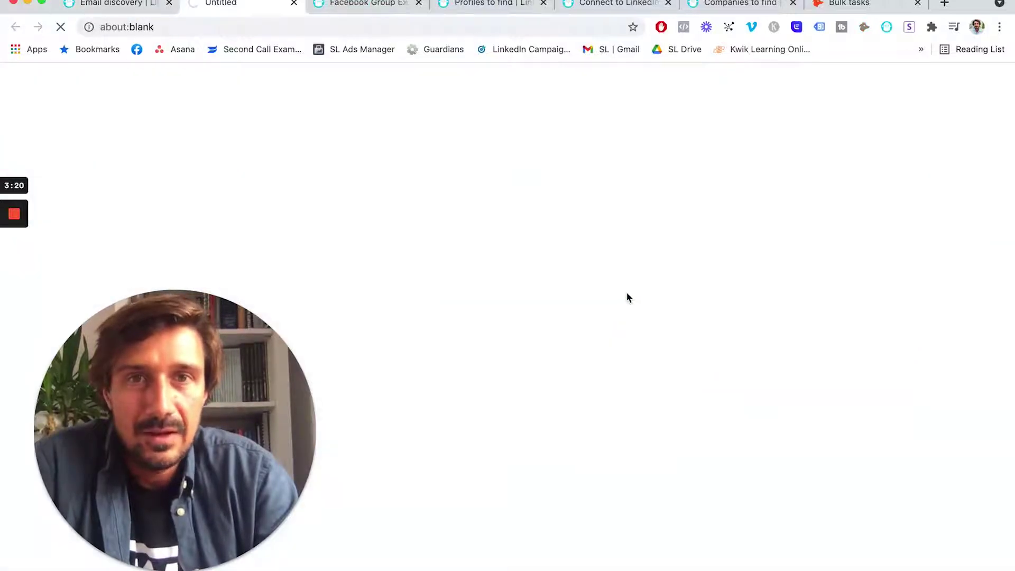
{"action": "left_click", "coordinate": [294, 3]}
{"action": "left_click", "coordinate": [622, 323]}
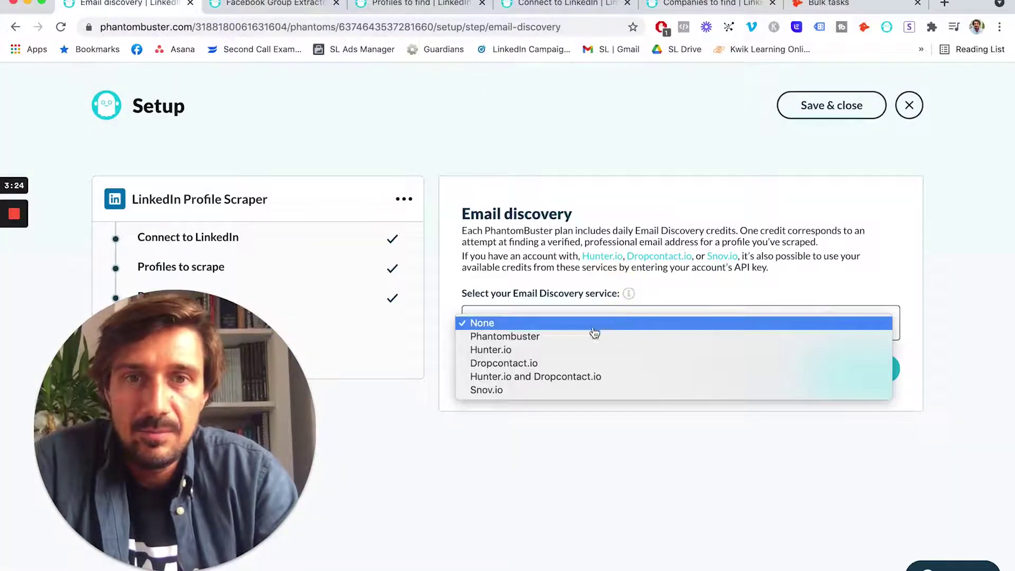
{"action": "left_click", "coordinate": [552, 352]}
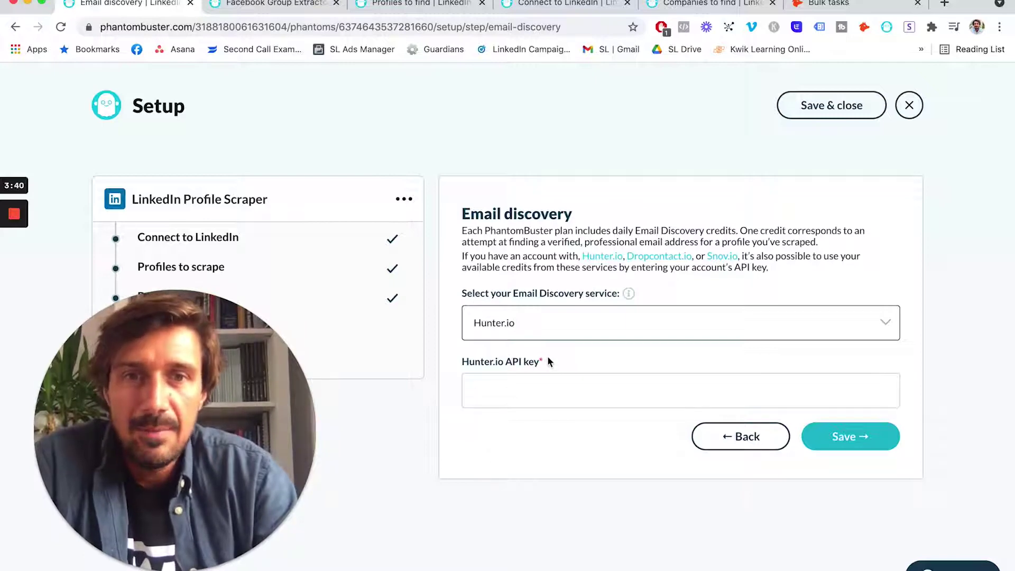
{"action": "left_click", "coordinate": [480, 362]}
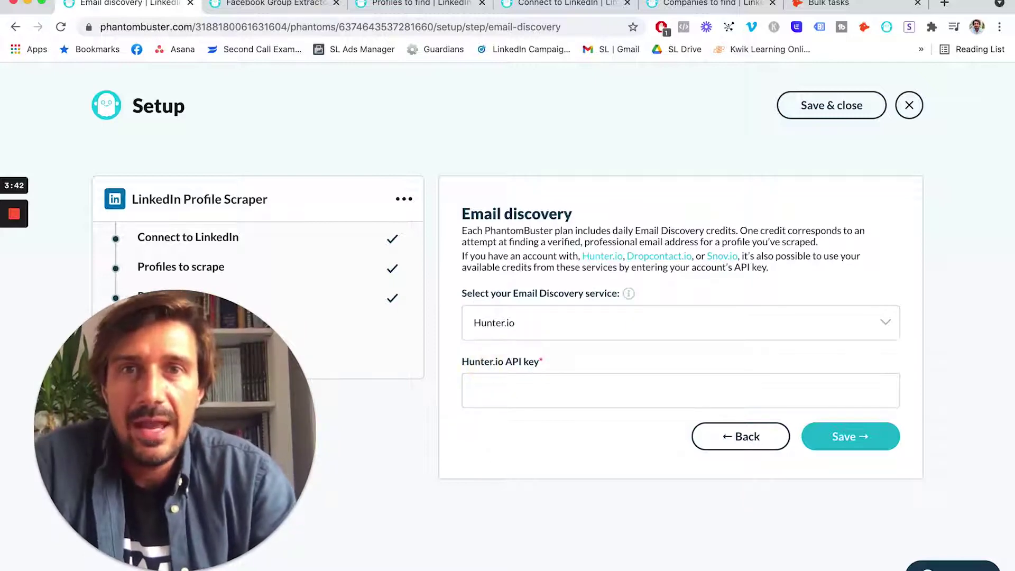
Switch to Hunter.io and open the account's API key page.
{"action": "left_click", "coordinate": [819, 5]}
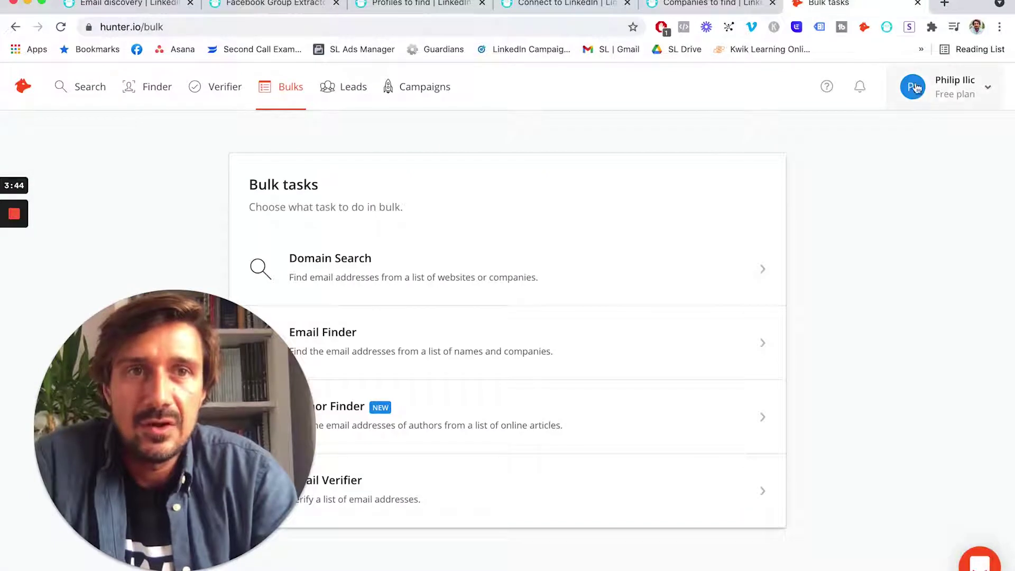
{"action": "left_click", "coordinate": [953, 95]}
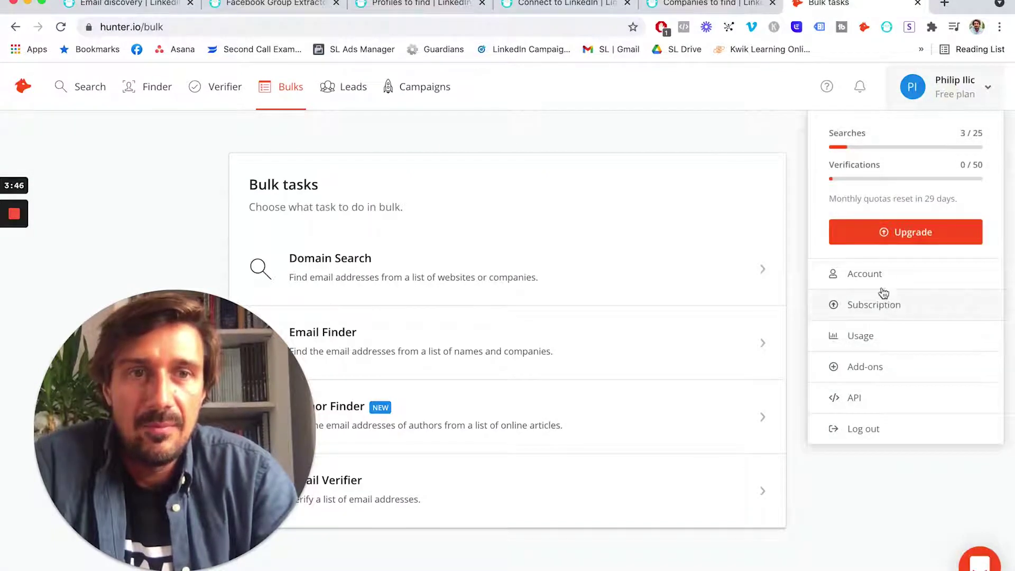
{"action": "left_click", "coordinate": [867, 270]}
{"action": "left_click", "coordinate": [953, 97]}
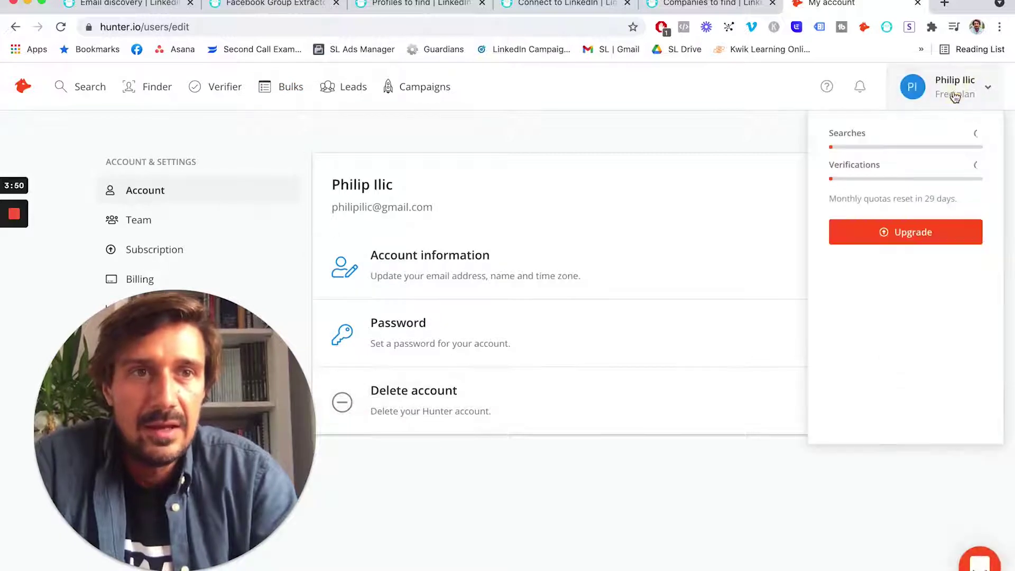
{"action": "left_click", "coordinate": [866, 403]}
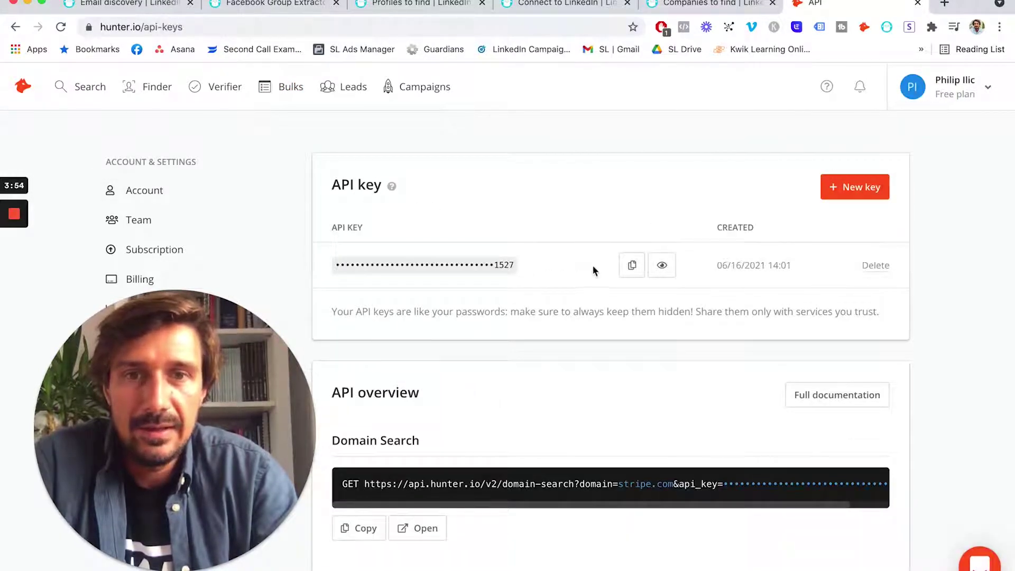
{"action": "scroll", "coordinate": [520, 329], "scroll_direction": "down", "scroll_amount": 3}
{"action": "scroll", "coordinate": [519, 329], "scroll_direction": "up", "scroll_amount": 2}
{"action": "scroll", "coordinate": [519, 329], "scroll_direction": "down", "scroll_amount": 2}
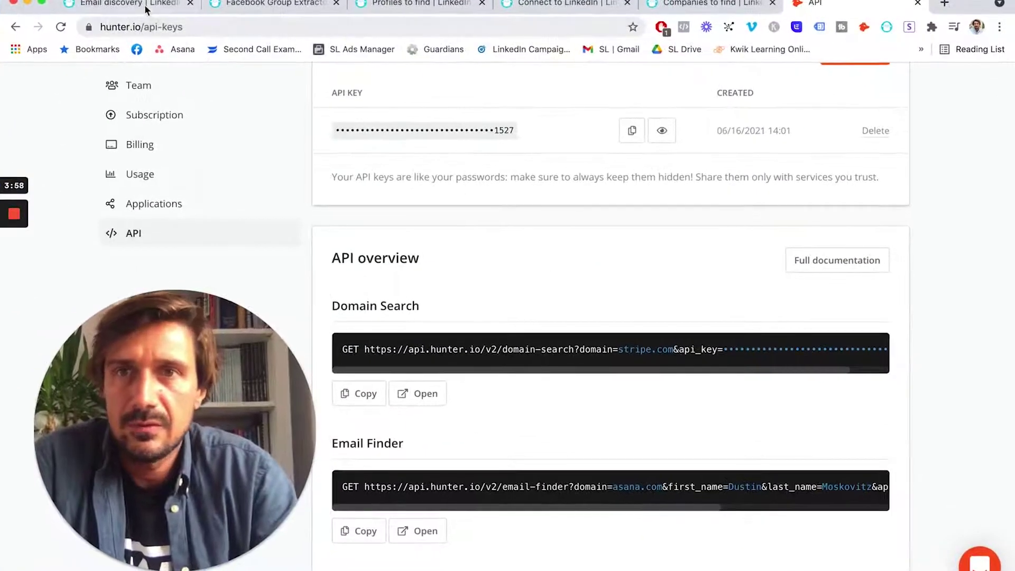
Copy the API key from Hunter.io, paste it into the Phantom's Hunter.io API key field, and save the email discovery setup.
{"action": "left_click", "coordinate": [145, 10]}
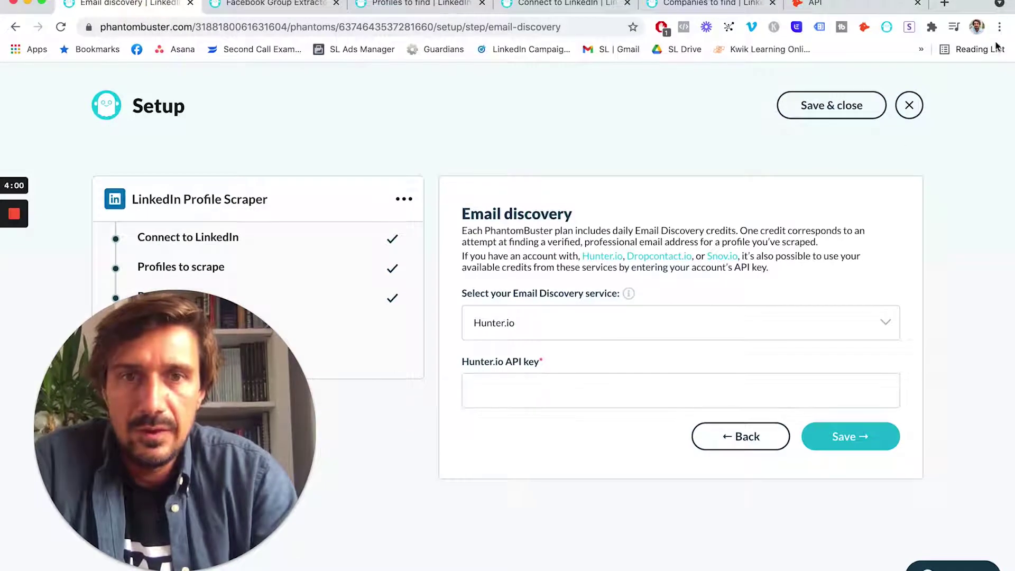
{"action": "left_click", "coordinate": [868, 5]}
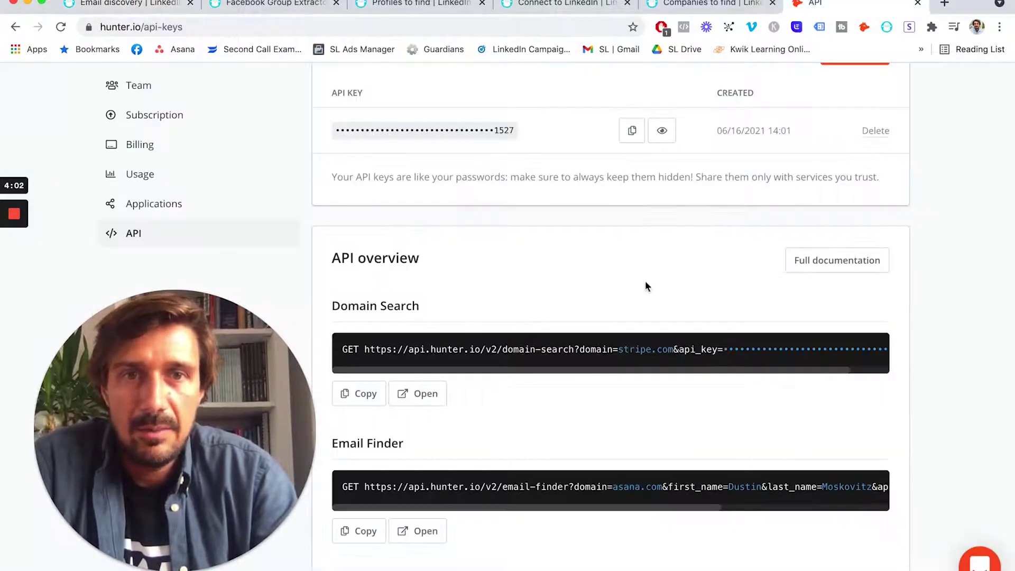
{"action": "scroll", "coordinate": [695, 201], "scroll_direction": "up", "scroll_amount": 2}
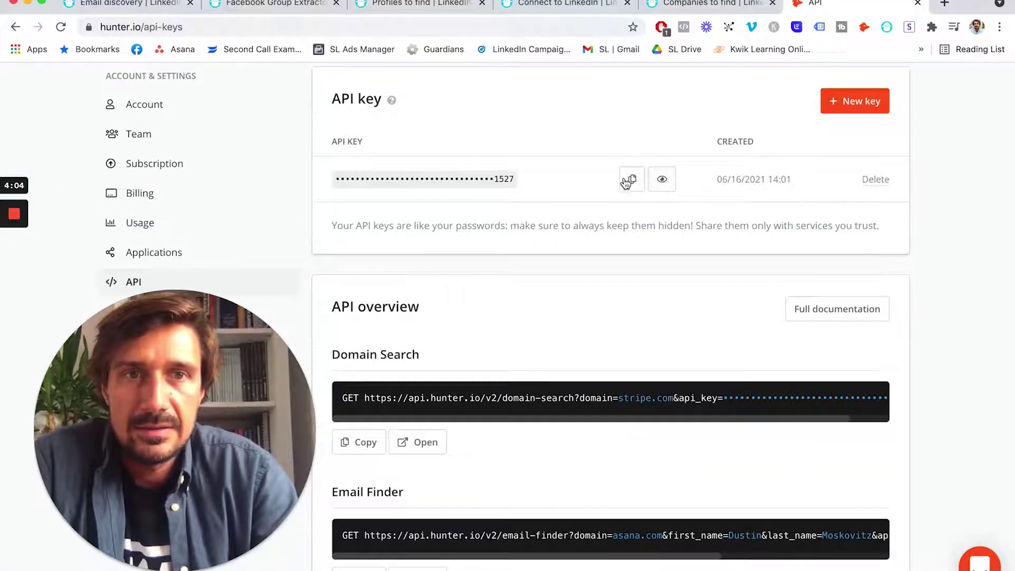
{"action": "left_click", "coordinate": [629, 182]}
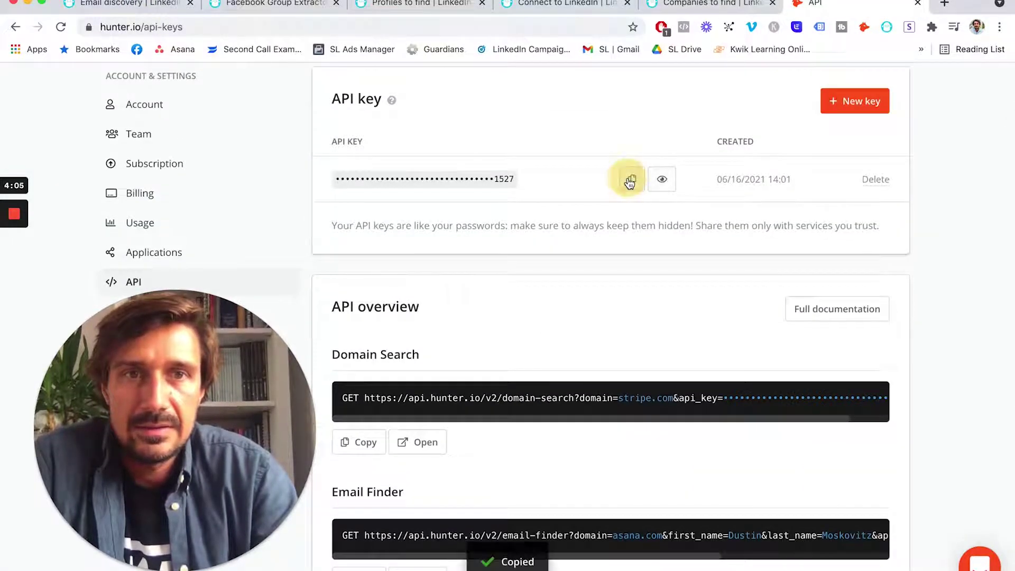
{"action": "left_click", "coordinate": [132, 5]}
{"action": "left_click", "coordinate": [498, 388]}
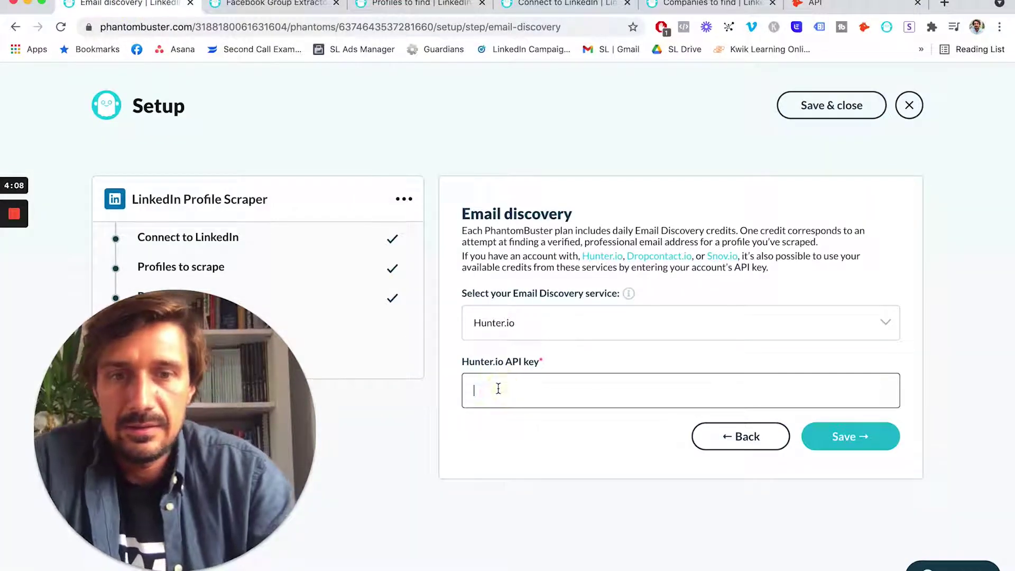
{"action": "key", "text": "super+v"}
{"action": "left_click", "coordinate": [851, 437]}
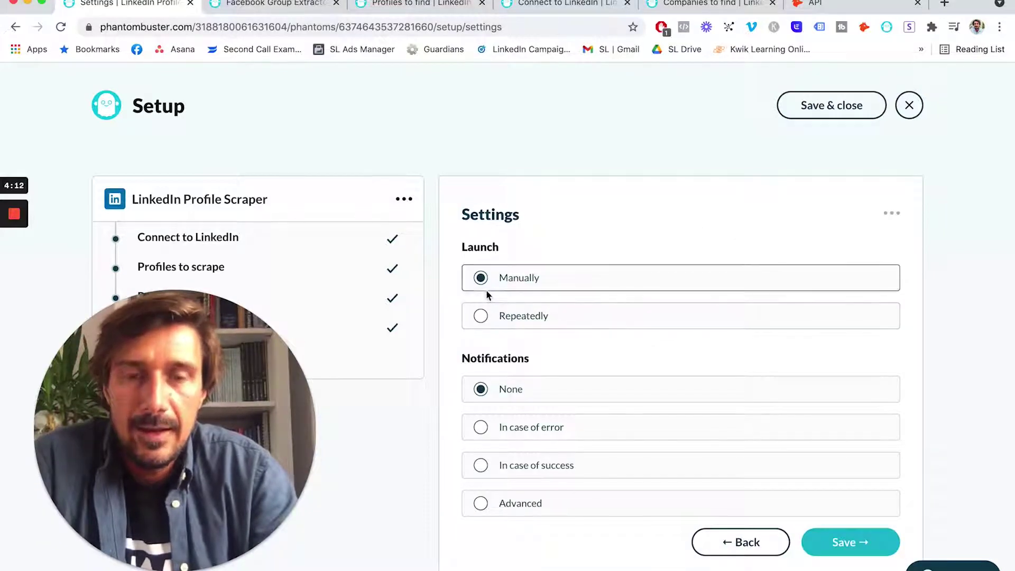
Set the launch to repeat 8 times per day and notifications to "In case of error".
{"action": "left_click", "coordinate": [480, 316]}
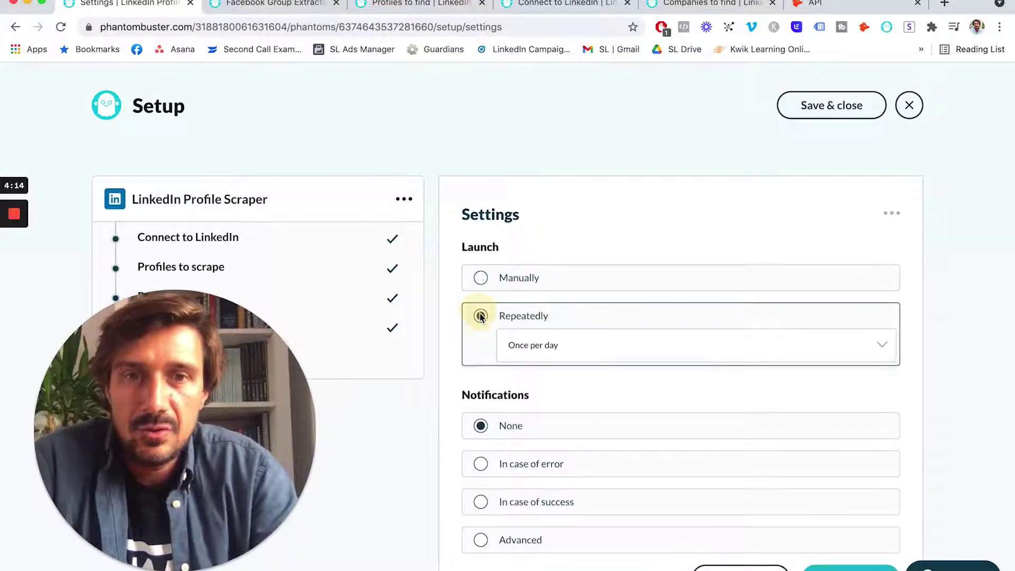
{"action": "left_click", "coordinate": [557, 345]}
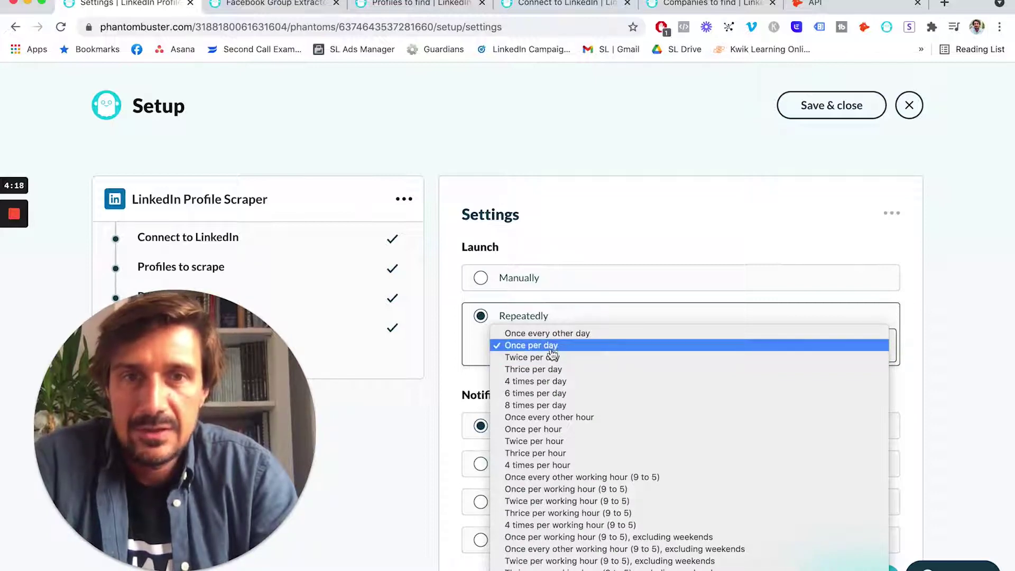
{"action": "left_click", "coordinate": [539, 405]}
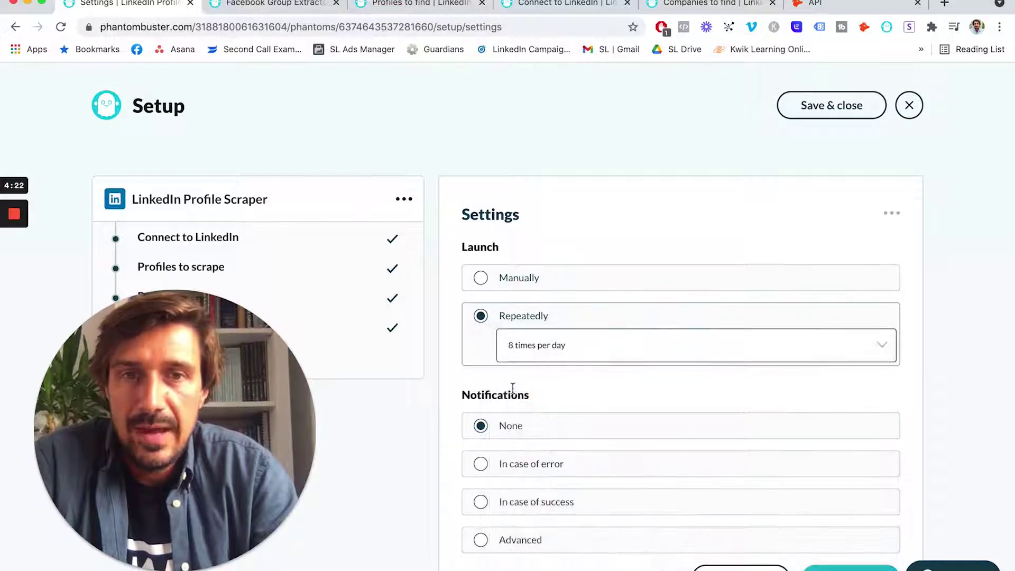
{"action": "scroll", "coordinate": [573, 375], "scroll_direction": "down", "scroll_amount": 1}
{"action": "scroll", "coordinate": [571, 373], "scroll_direction": "down", "scroll_amount": 1}
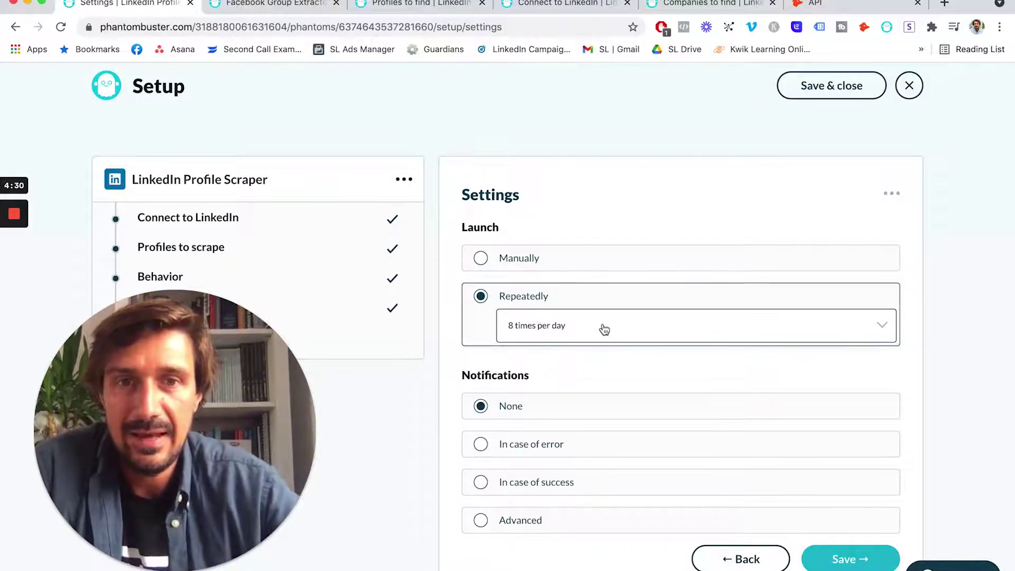
{"action": "scroll", "coordinate": [615, 327], "scroll_direction": "down", "scroll_amount": 1}
{"action": "left_click", "coordinate": [481, 416]}
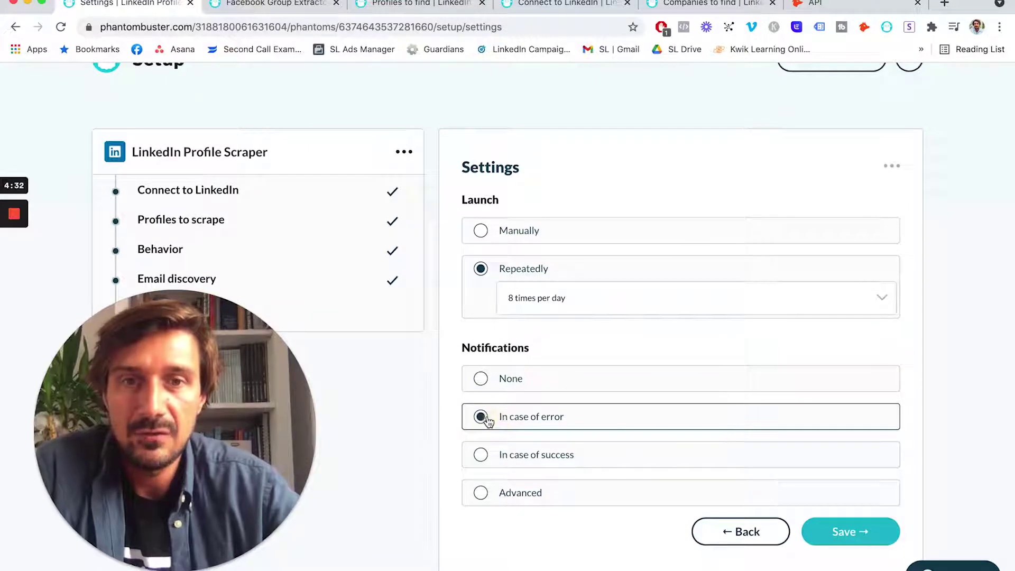
Save the launch and notification settings and launch the LinkedIn Profile Scraper.
{"action": "left_click", "coordinate": [830, 528]}
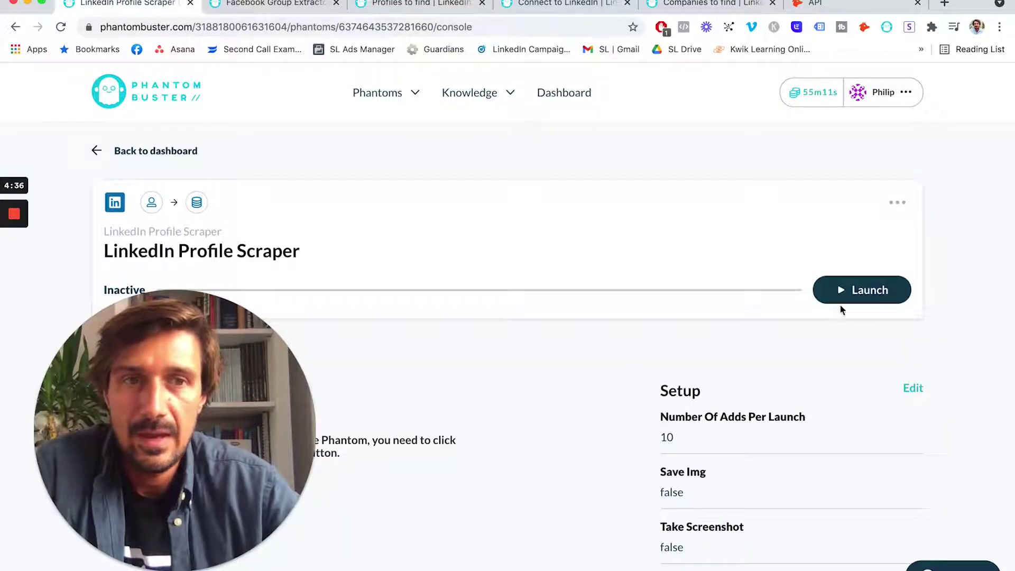
{"action": "left_click", "coordinate": [852, 296]}
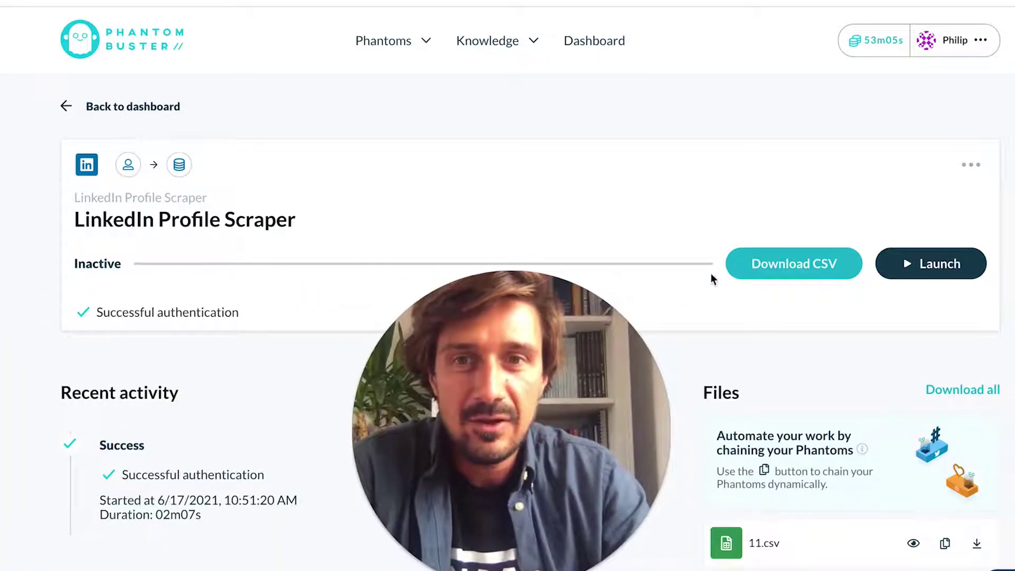
Switch to the exported results spreadsheet and examine the scraped LinkedIn profile, email and headline columns across all rows.
{"action": "key", "text": "ctrl+Up"}
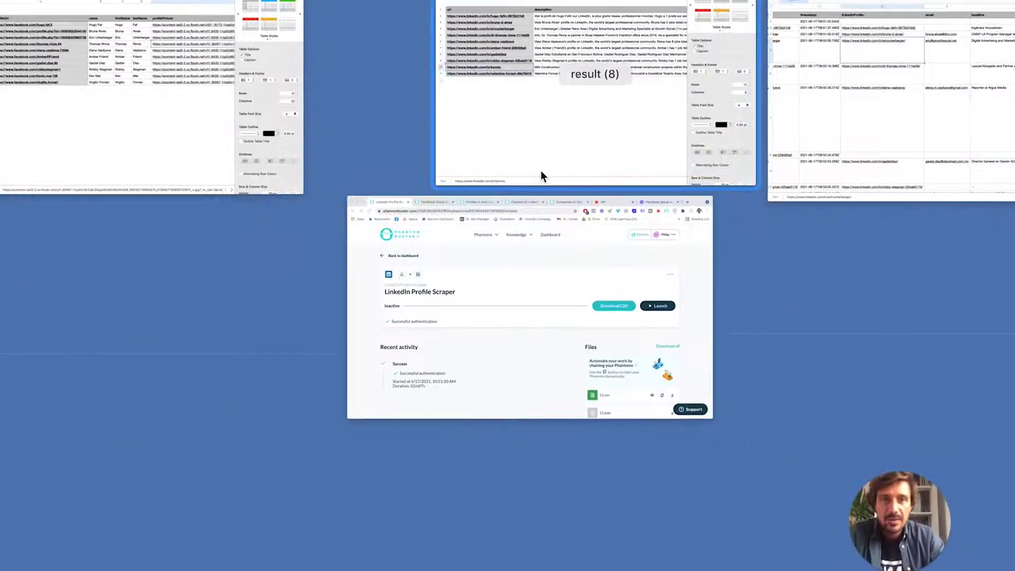
{"action": "left_click", "coordinate": [540, 170]}
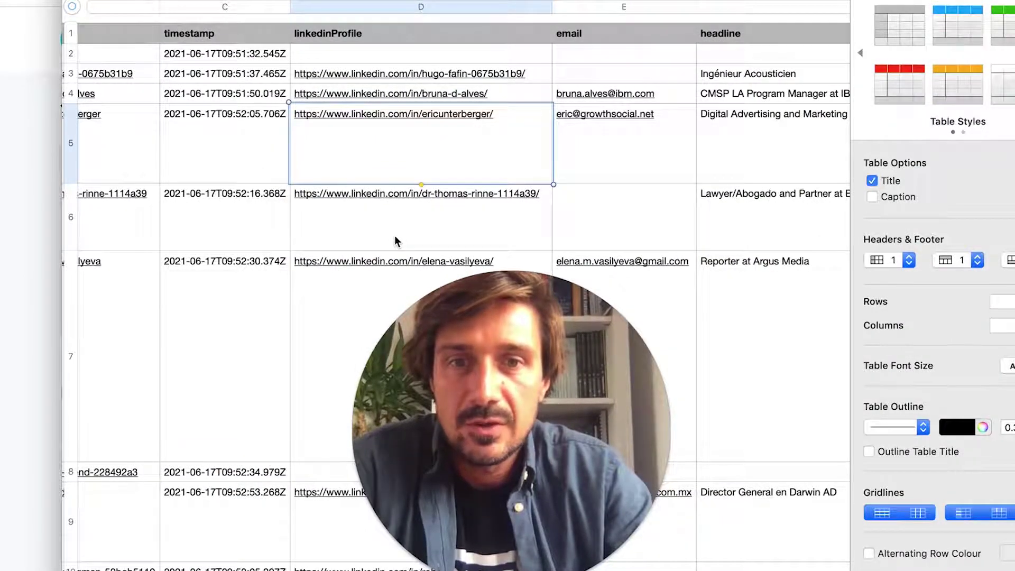
{"action": "scroll", "coordinate": [396, 237], "scroll_direction": "down", "scroll_amount": 1}
{"action": "left_click", "coordinate": [492, 360]}
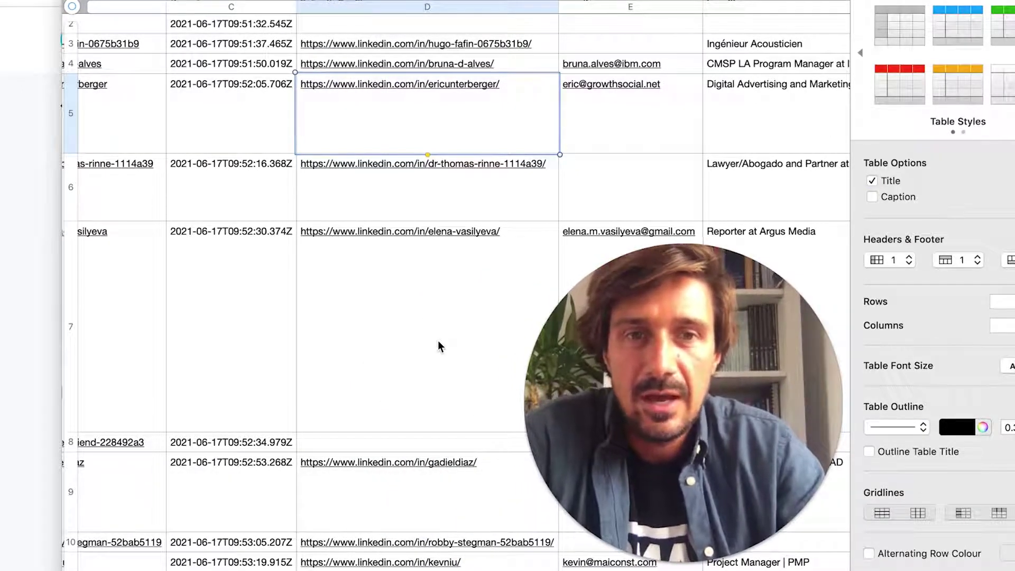
{"action": "scroll", "coordinate": [438, 345], "scroll_direction": "down", "scroll_amount": 4}
{"action": "scroll", "coordinate": [439, 346], "scroll_direction": "down", "scroll_amount": 3}
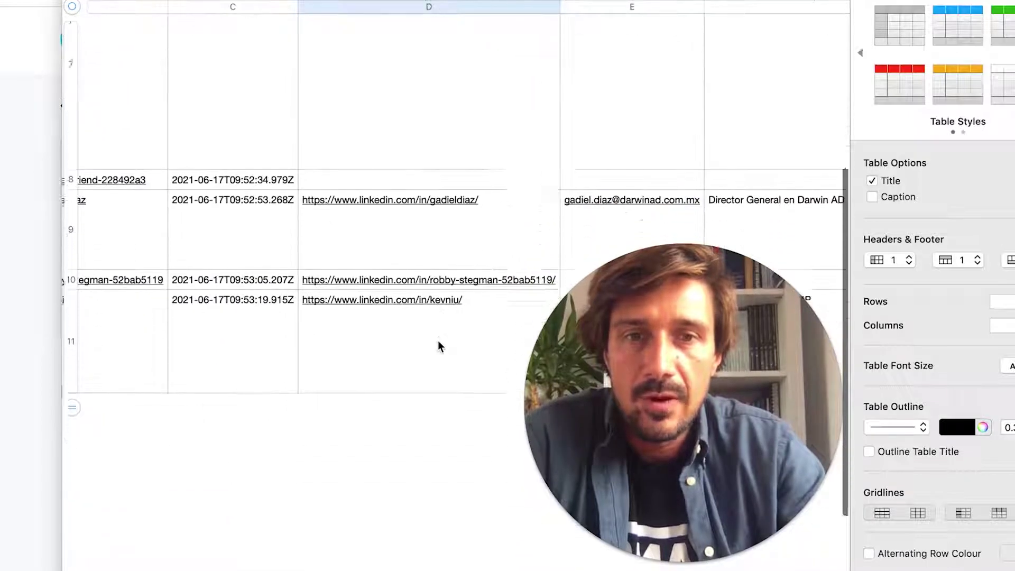
{"action": "scroll", "coordinate": [438, 346], "scroll_direction": "up", "scroll_amount": 7}
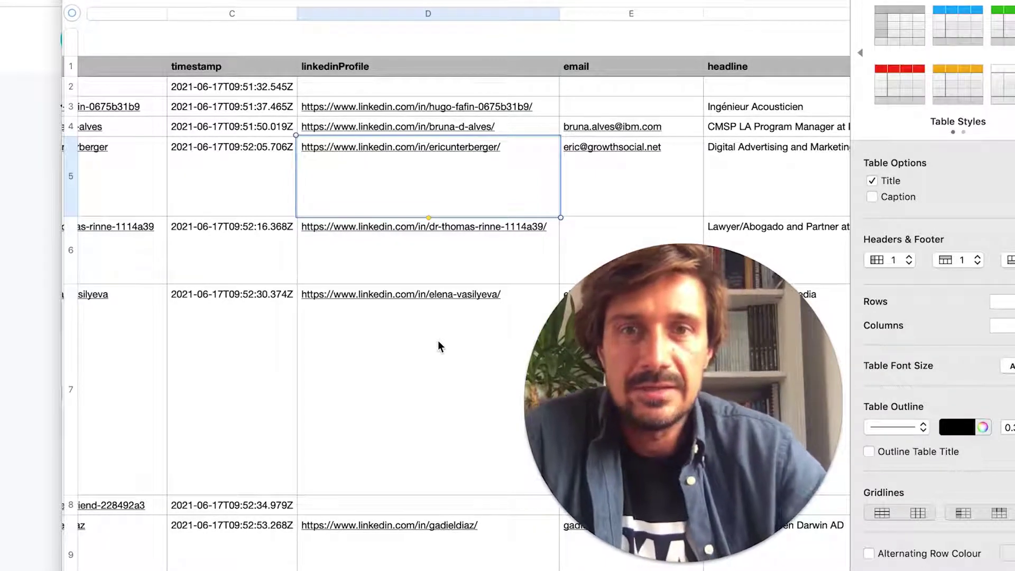
{"action": "scroll", "coordinate": [445, 338], "scroll_direction": "left", "scroll_amount": 5}
{"action": "scroll", "coordinate": [446, 345], "scroll_direction": "left", "scroll_amount": 2}
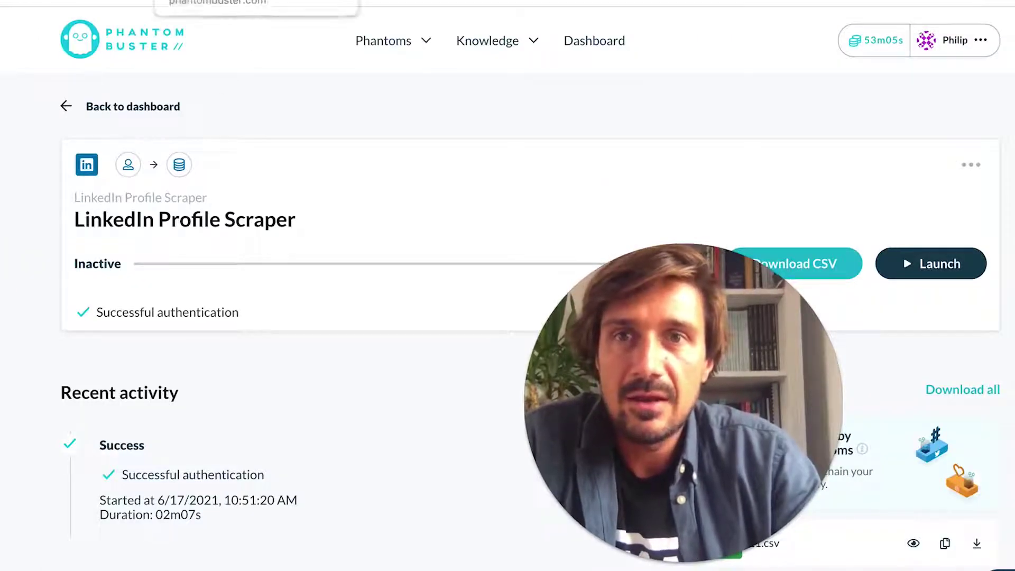
Open the list of Phantoms compatible with the LinkedIn Profile Scraper and browse the featured ones.
{"action": "scroll", "coordinate": [491, 264], "scroll_direction": "down", "scroll_amount": 3}
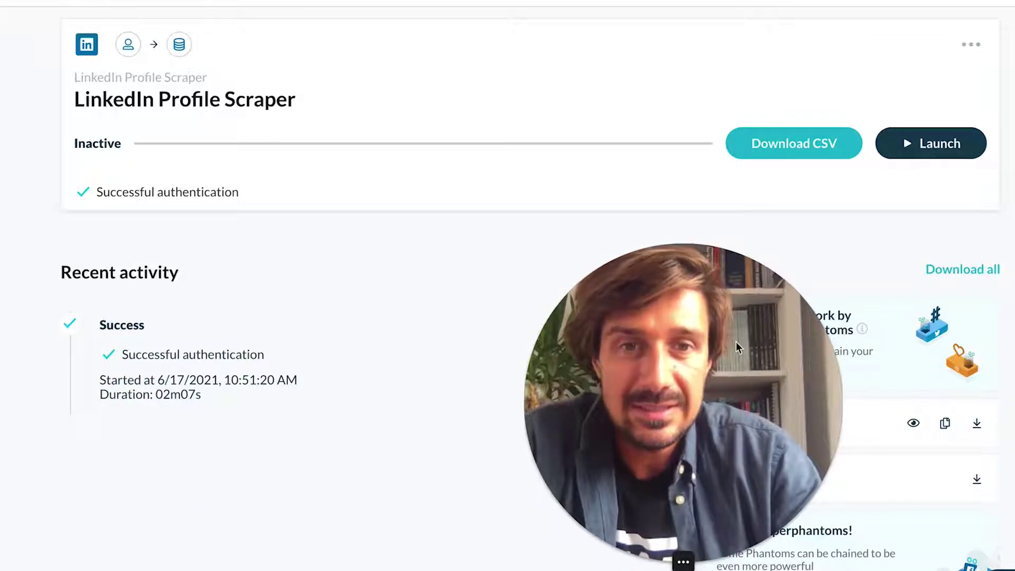
{"action": "scroll", "coordinate": [892, 496], "scroll_direction": "down", "scroll_amount": 3}
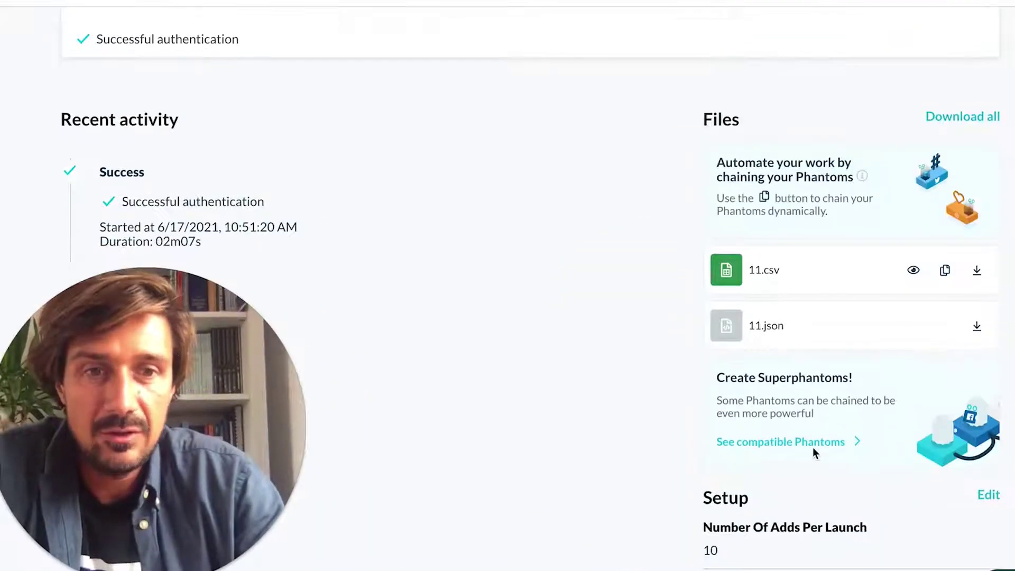
{"action": "left_click", "coordinate": [814, 444]}
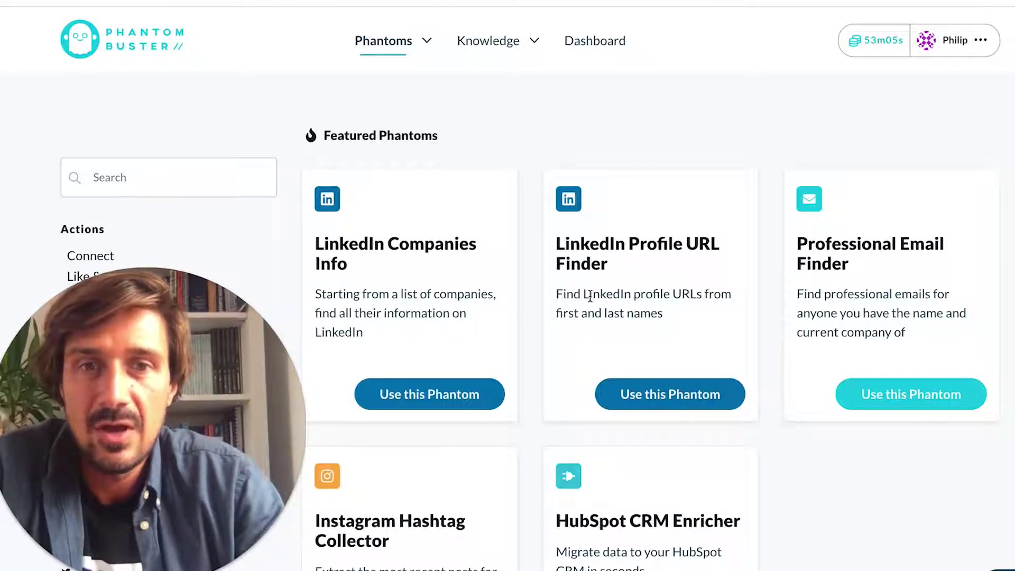
{"action": "scroll", "coordinate": [667, 275], "scroll_direction": "down", "scroll_amount": 3}
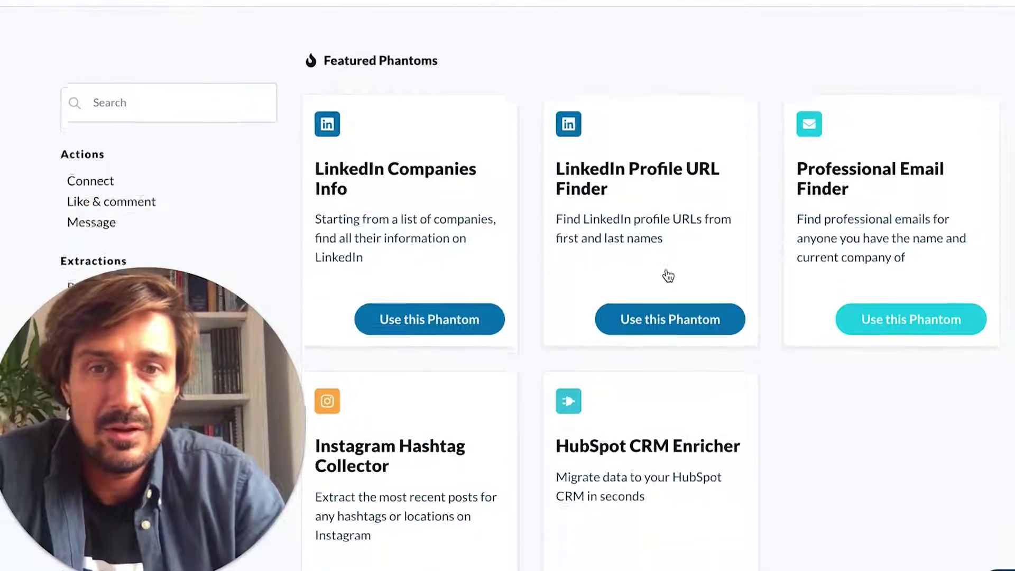
{"action": "scroll", "coordinate": [609, 345], "scroll_direction": "up", "scroll_amount": 1}
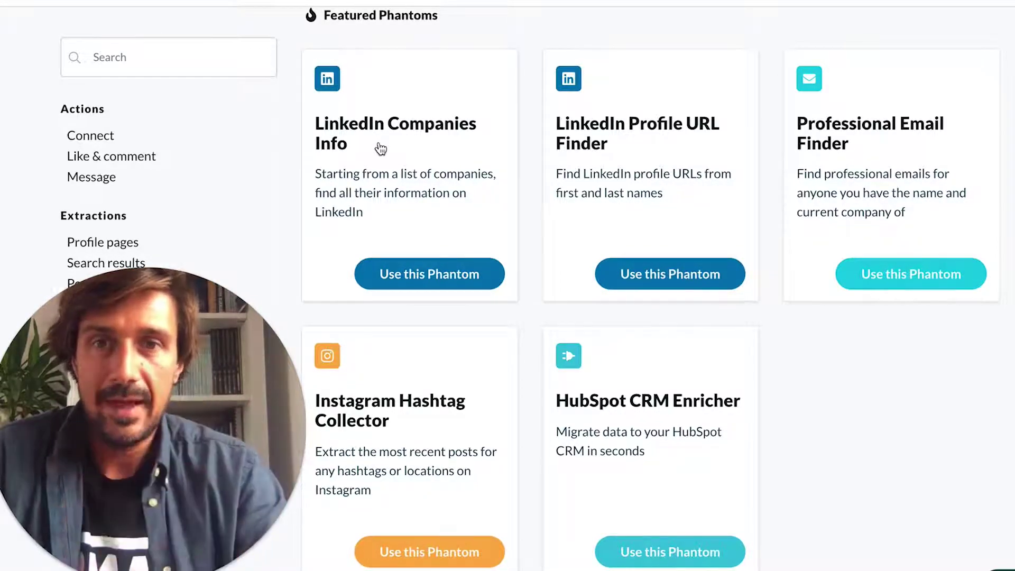
Switch to the scraped profiles spreadsheet, examine its columns from end to end, and return to the Phantombuster catalogue.
{"action": "key", "text": "ctrl+Up"}
{"action": "left_click", "coordinate": [861, 112]}
{"action": "scroll", "coordinate": [381, 145], "scroll_direction": "right", "scroll_amount": 10}
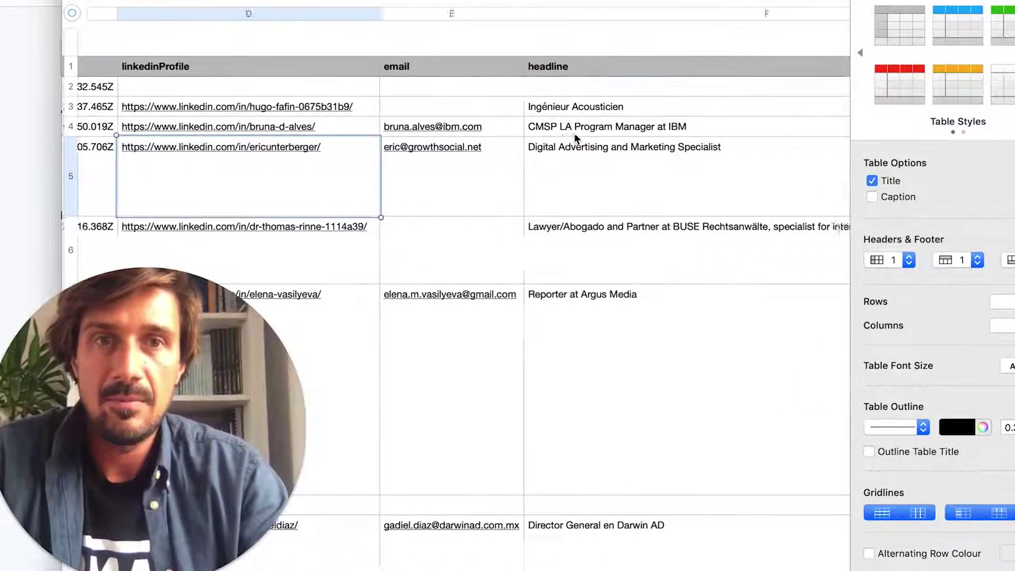
{"action": "scroll", "coordinate": [574, 132], "scroll_direction": "right", "scroll_amount": 15}
{"action": "scroll", "coordinate": [574, 132], "scroll_direction": "left", "scroll_amount": 20}
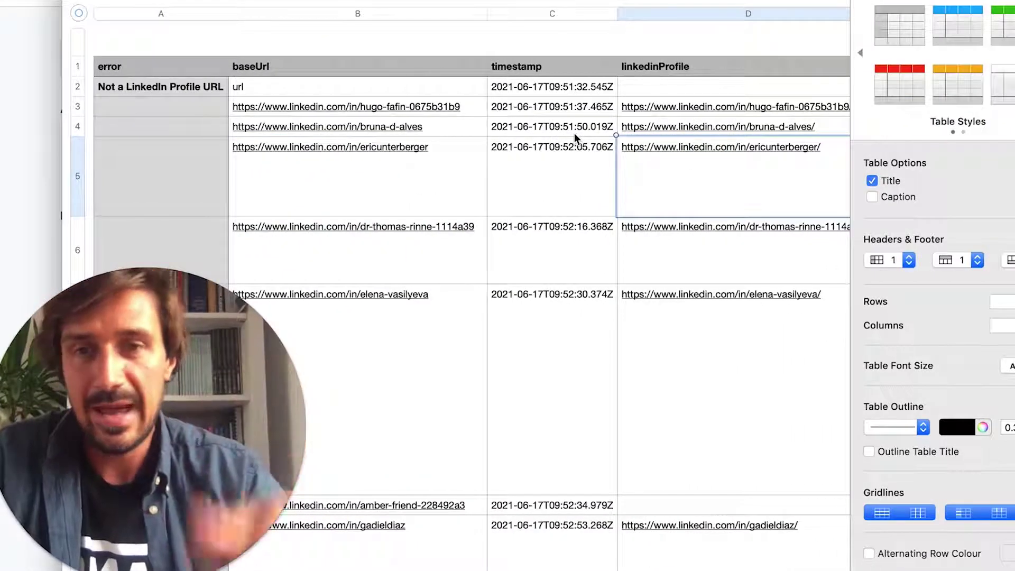
{"action": "key", "text": "ctrl+Up"}
{"action": "left_click", "coordinate": [527, 255]}
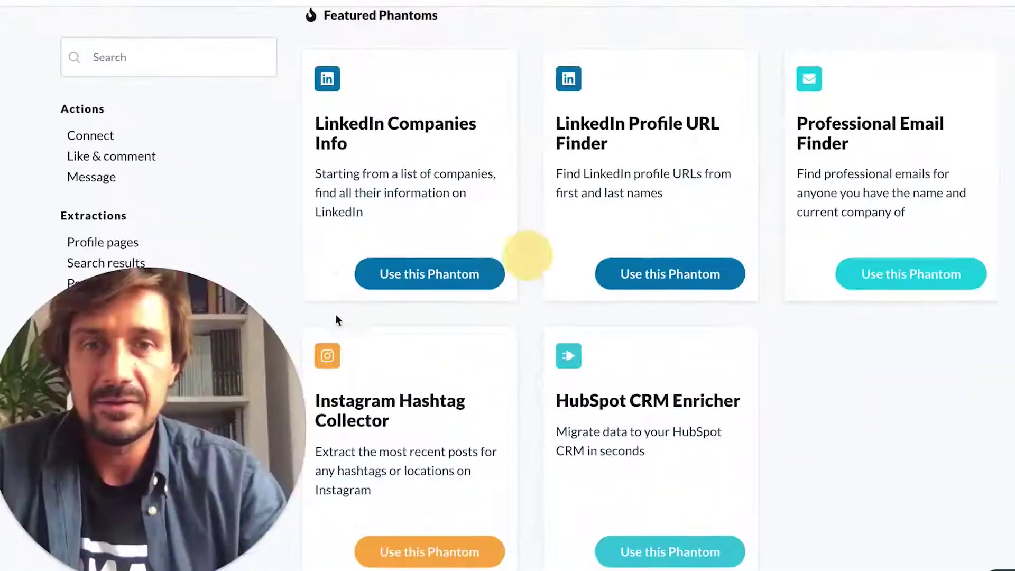